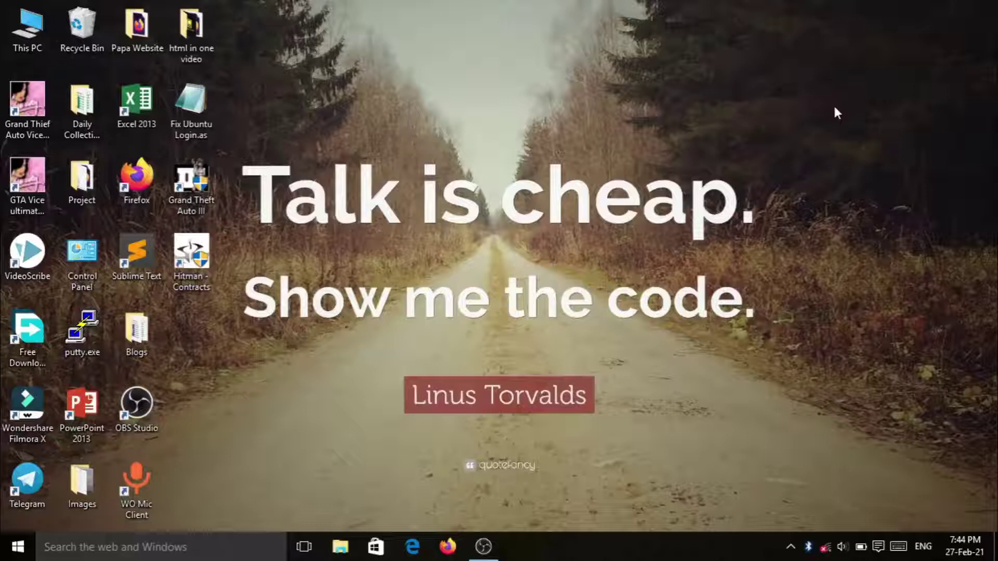
- Launch Disk Cleanup from a system search and start scanning the C: drive for files that can be removed
key(super)
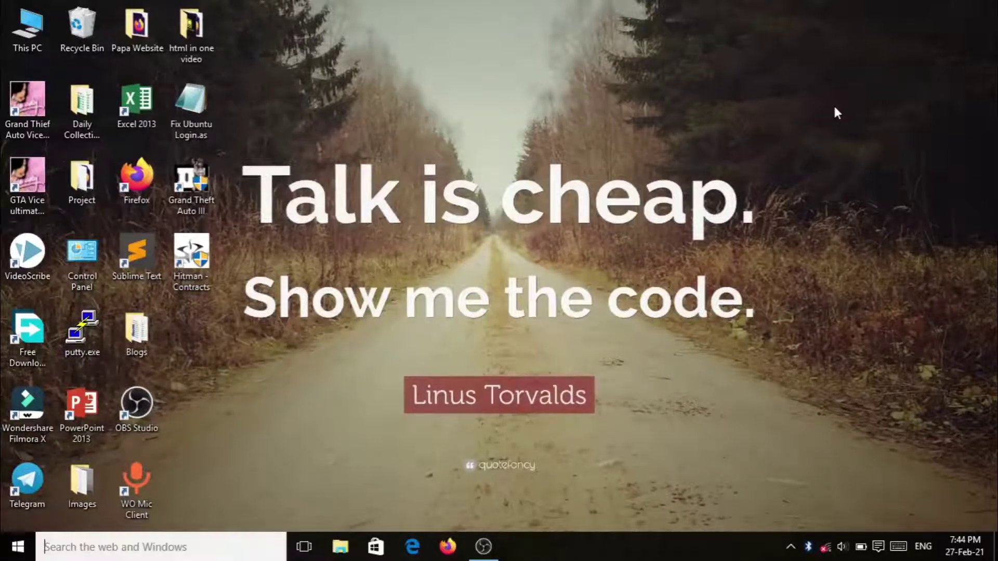
text(di)
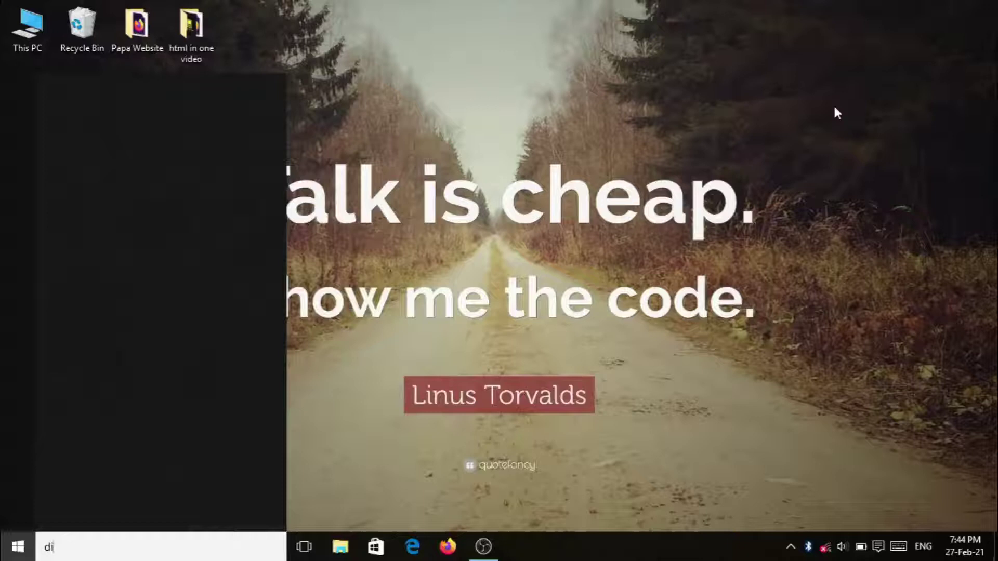
text(sk cl)
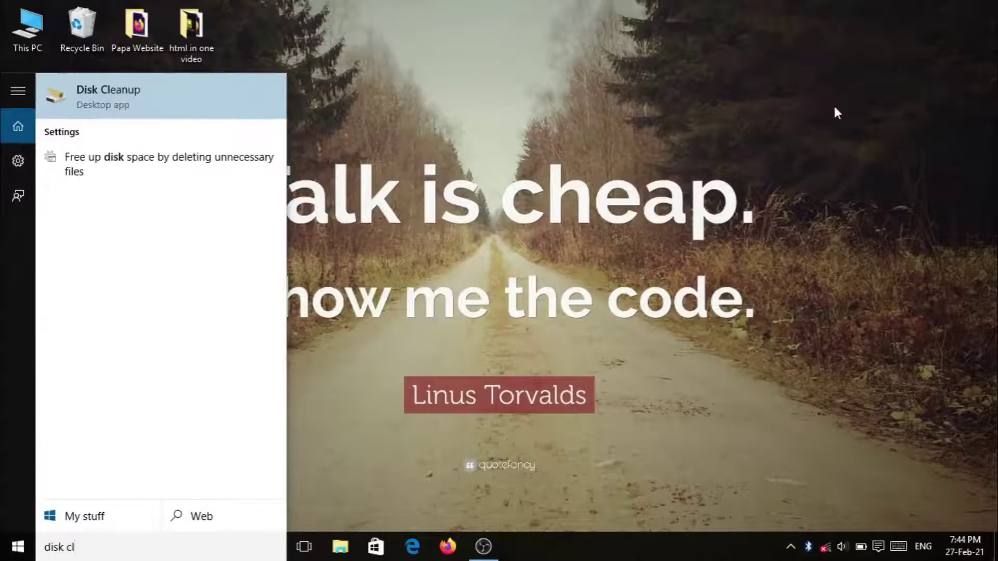
right_click(194, 85)
click(198, 103)
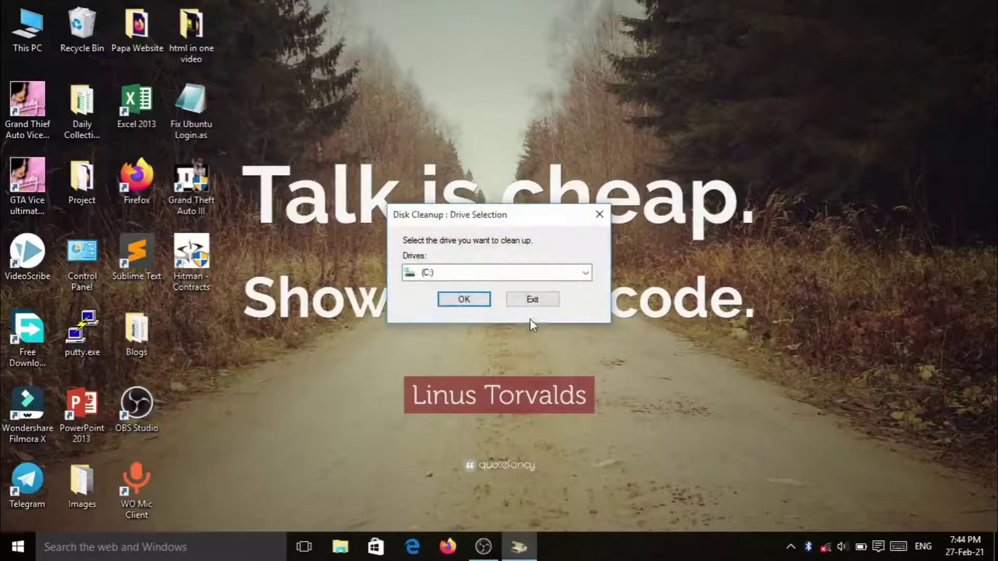
click(463, 299)
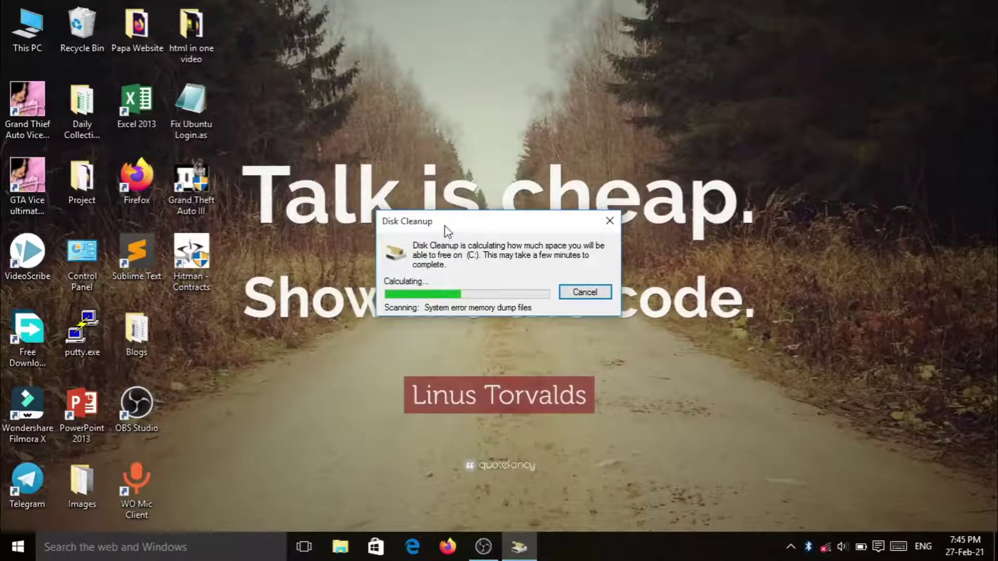
drag(448, 222, 465, 225)
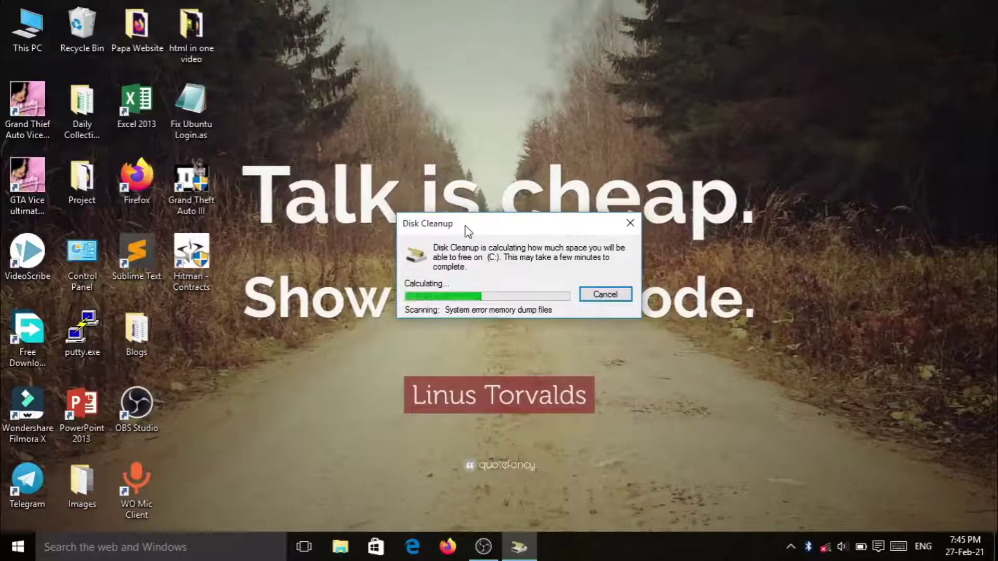
drag(469, 229, 502, 227)
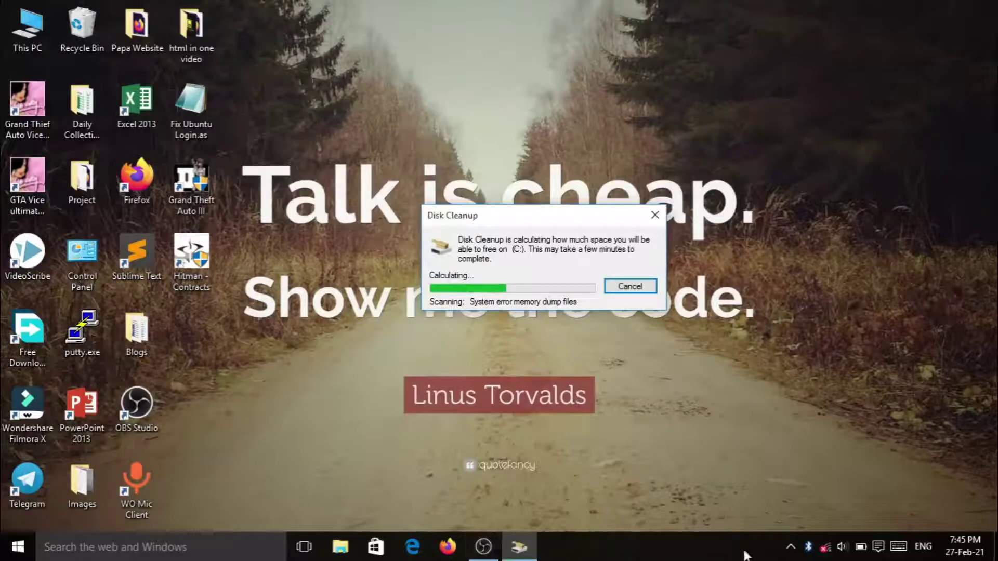
click(790, 547)
right_click(789, 522)
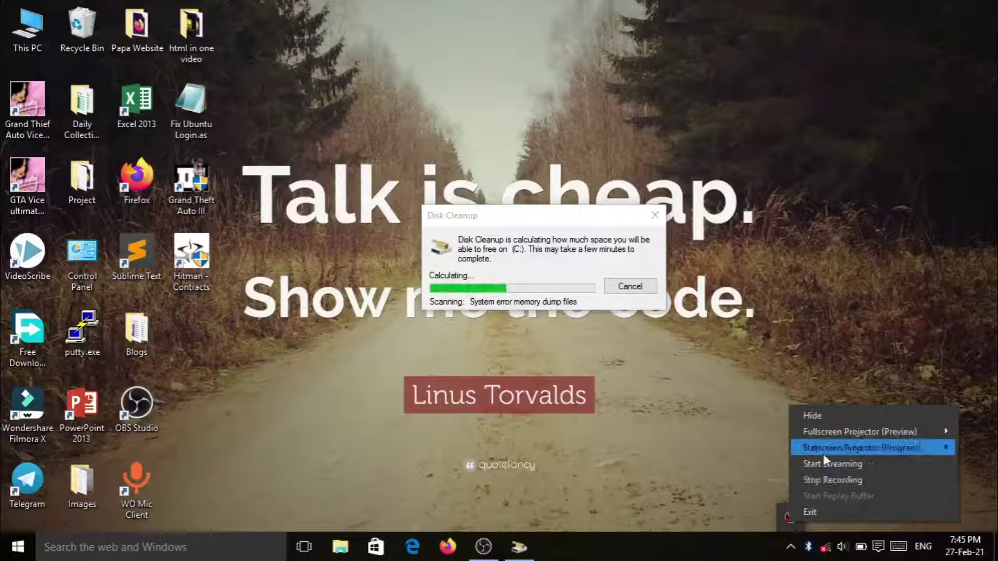
mouse_move(825, 436)
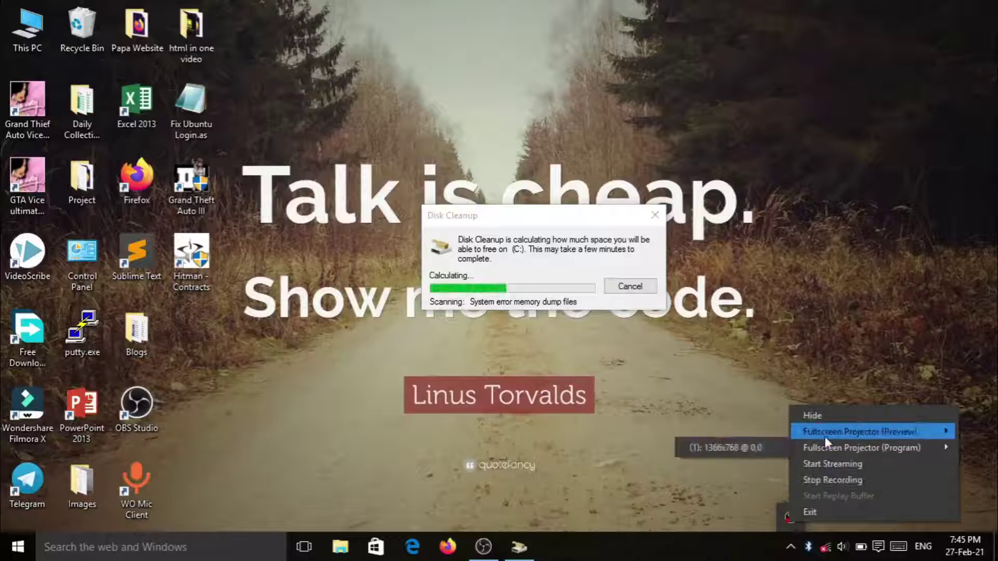
click(767, 492)
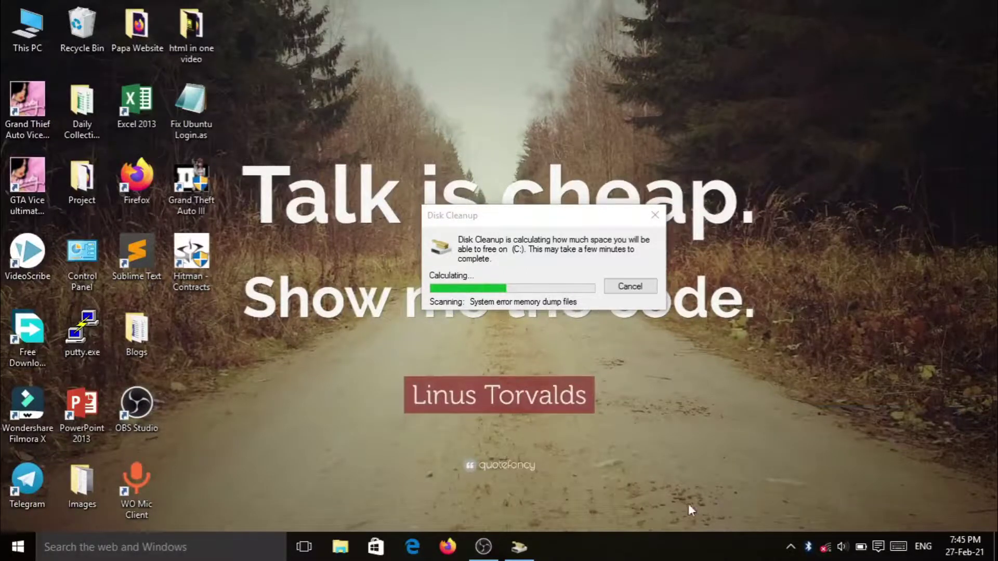
click(497, 541)
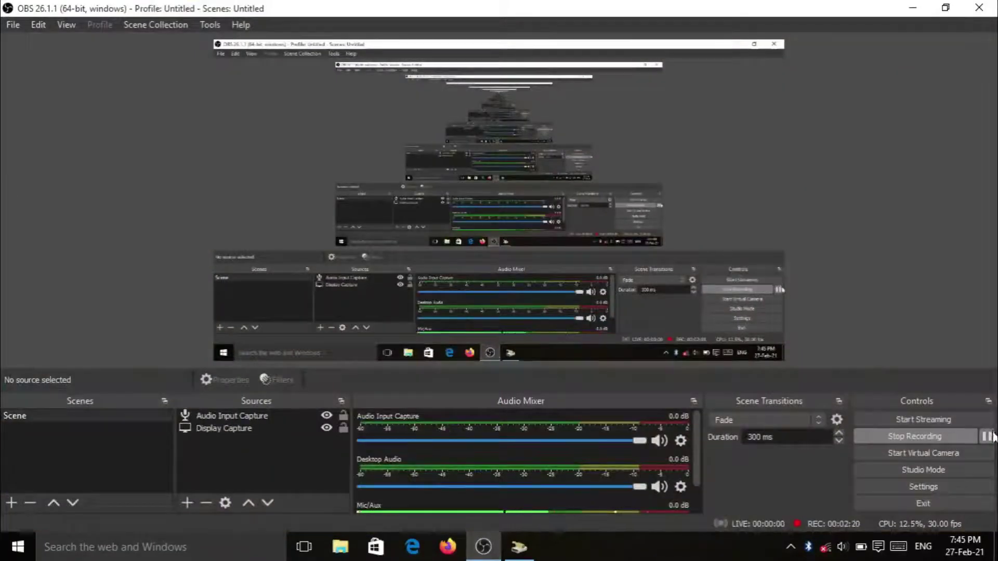
click(946, 8)
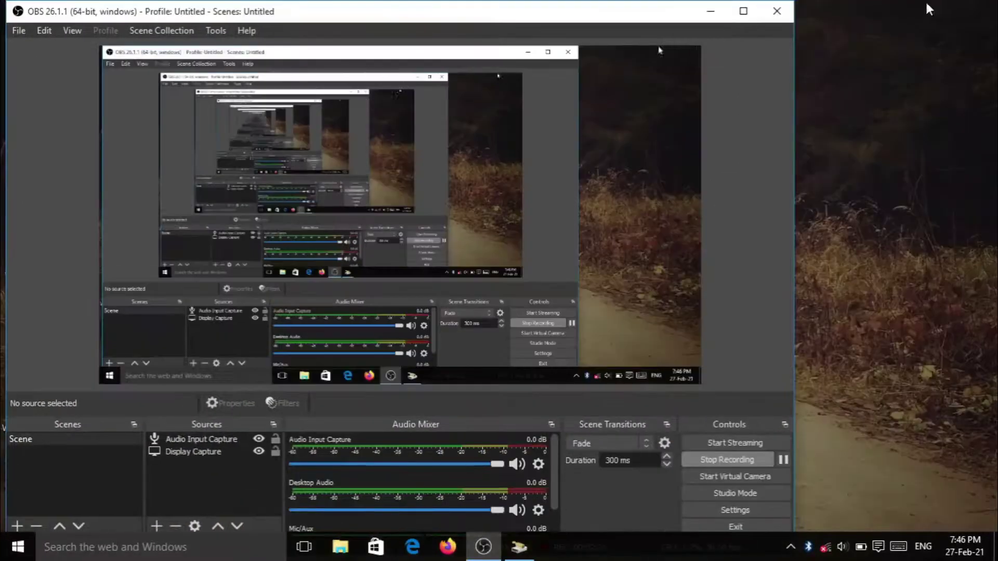
click(711, 11)
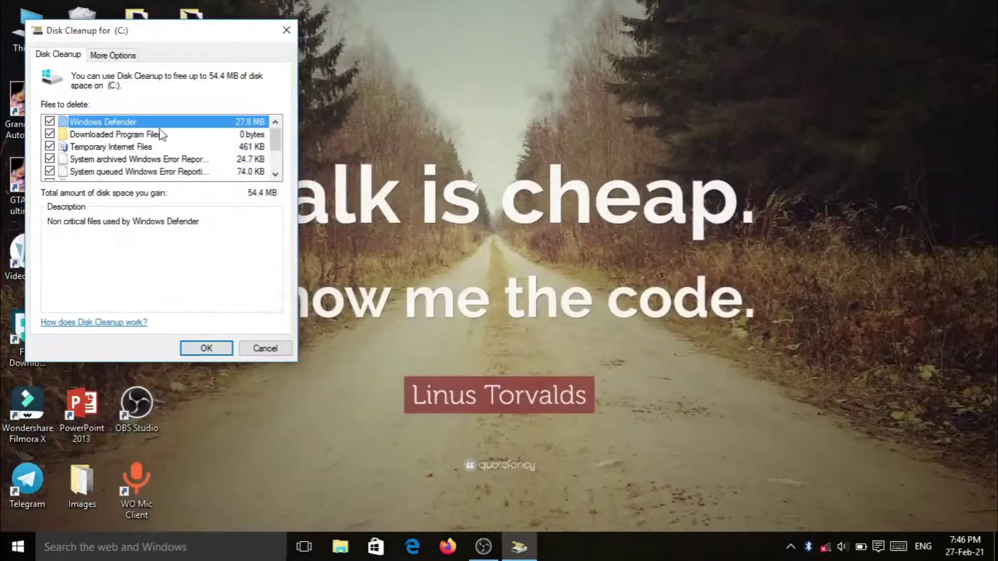
- Review the list of files to delete on C:, run the cleanup with the preselected categories and confirm the permanent deletion
drag(161, 31, 370, 41)
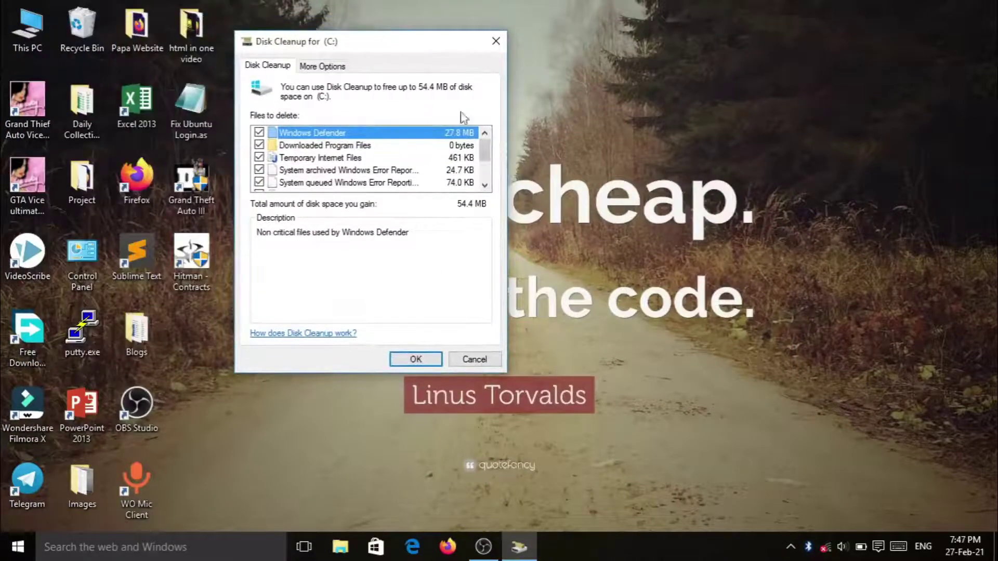
drag(485, 149, 493, 204)
click(439, 364)
click(531, 281)
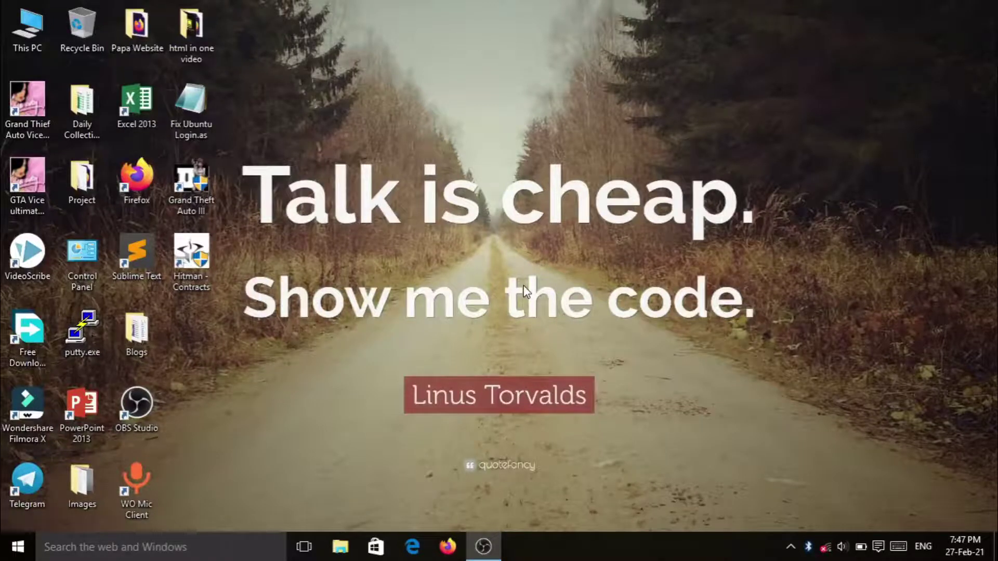
- Open the Windows Prefetch folder with the Run command "prefetch" and grant permanent access to it
key(super+r)
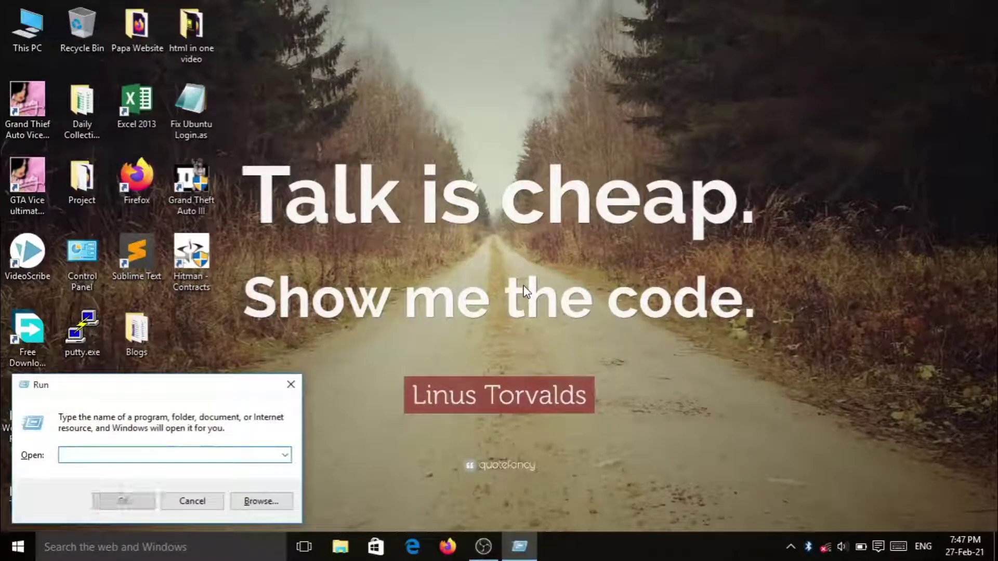
text(ref)
key(BackSpace)
key(BackSpace)
key(BackSpace)
key(BackSpace)
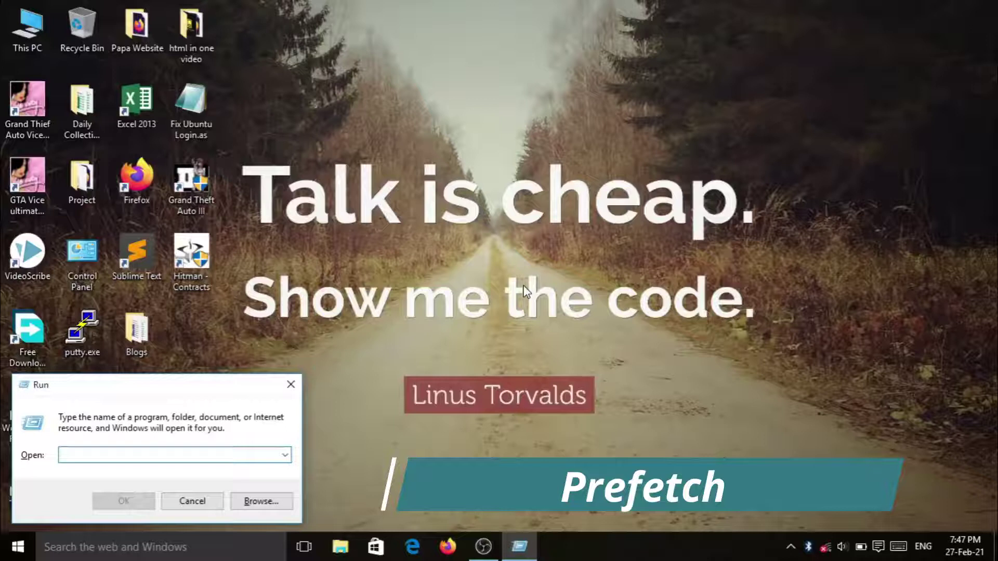
text(p)
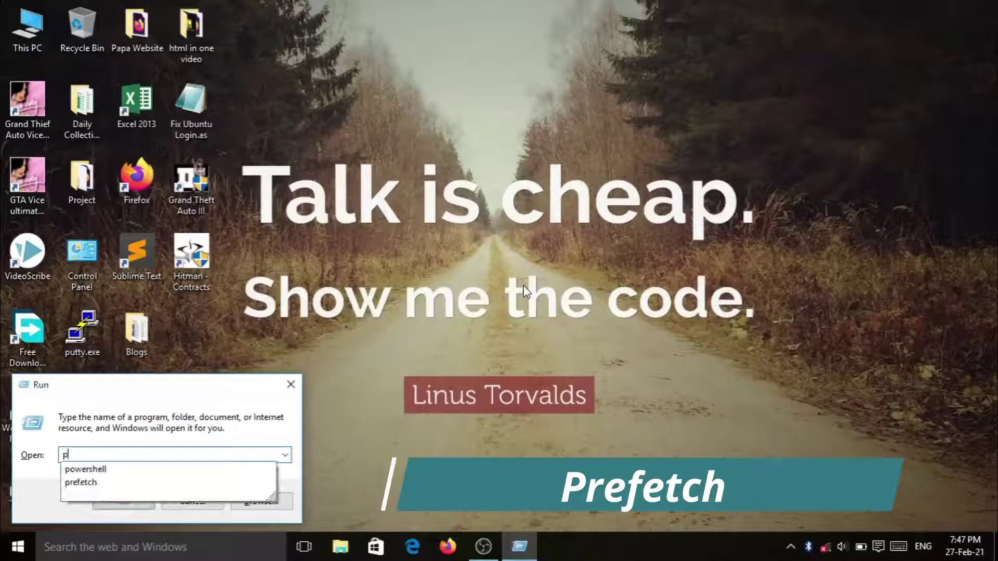
key(Down)
key(Down)
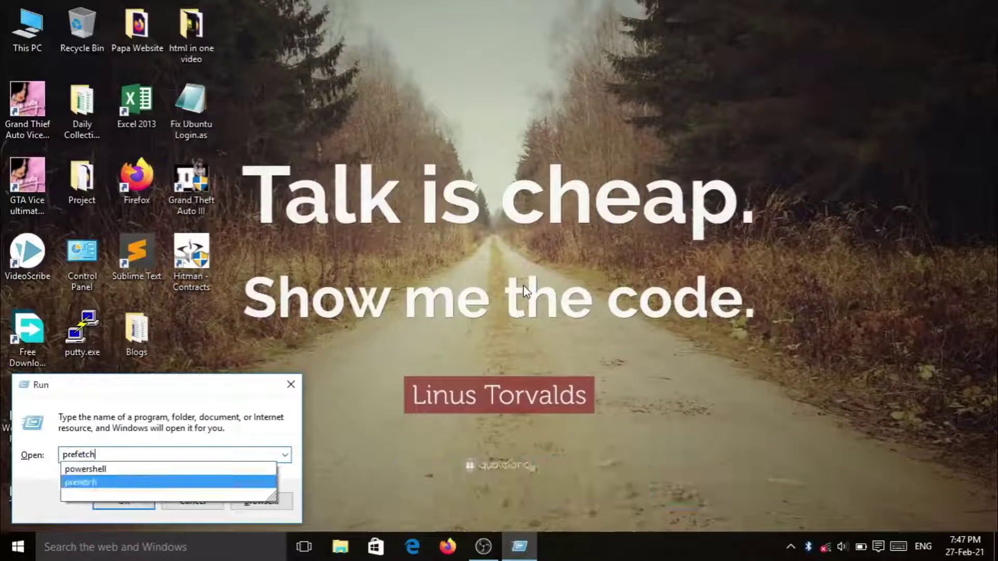
key(Return)
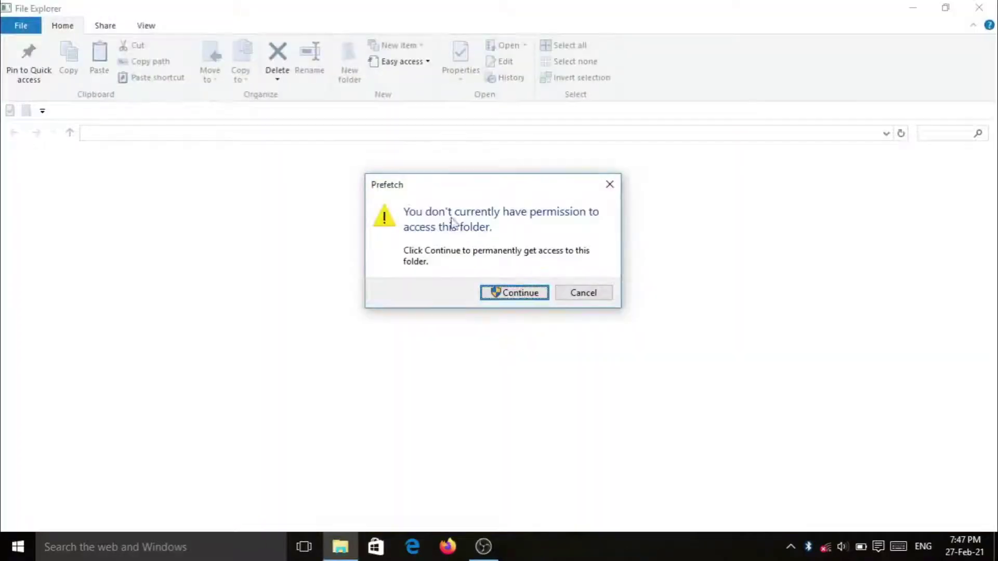
click(523, 288)
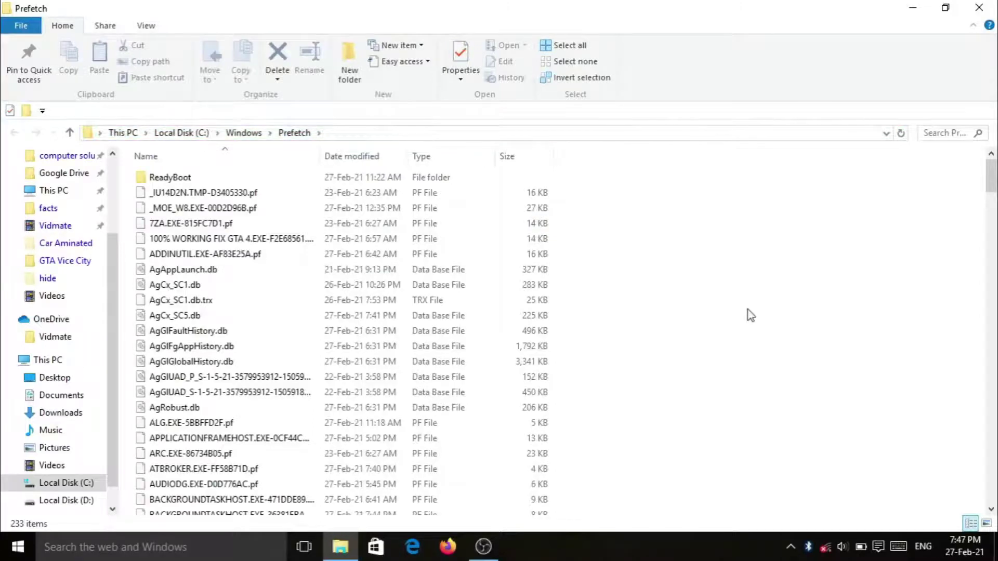
- Permanently delete all items in the Prefetch folder, skip the files in use, and close the folder
key(ctrl+a)
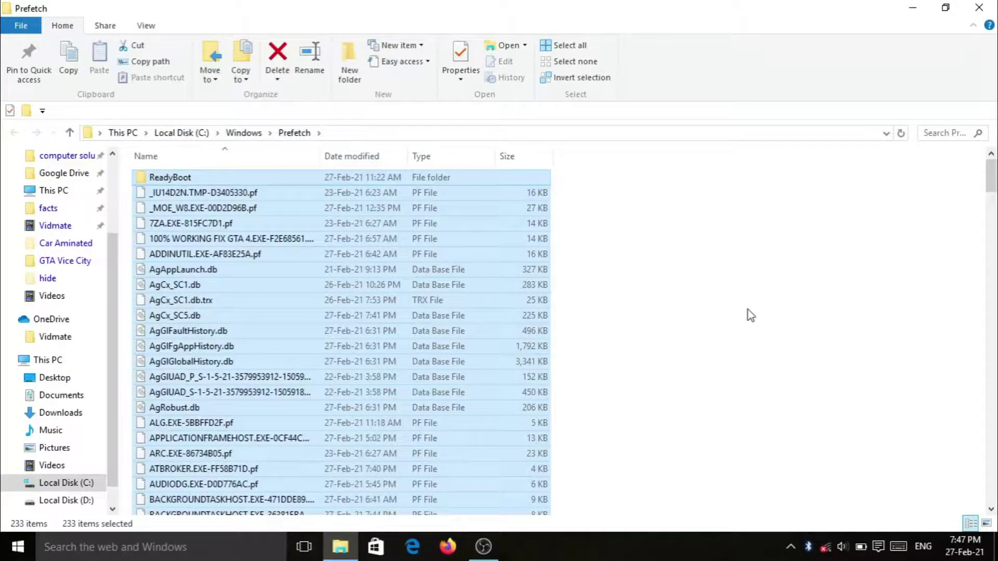
key(shift+Delete)
key(Return)
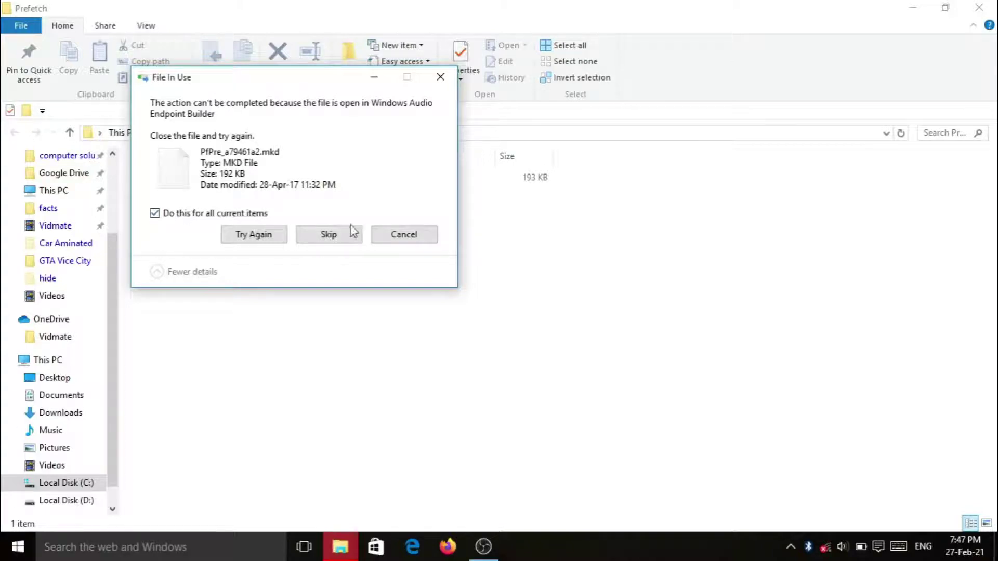
click(336, 233)
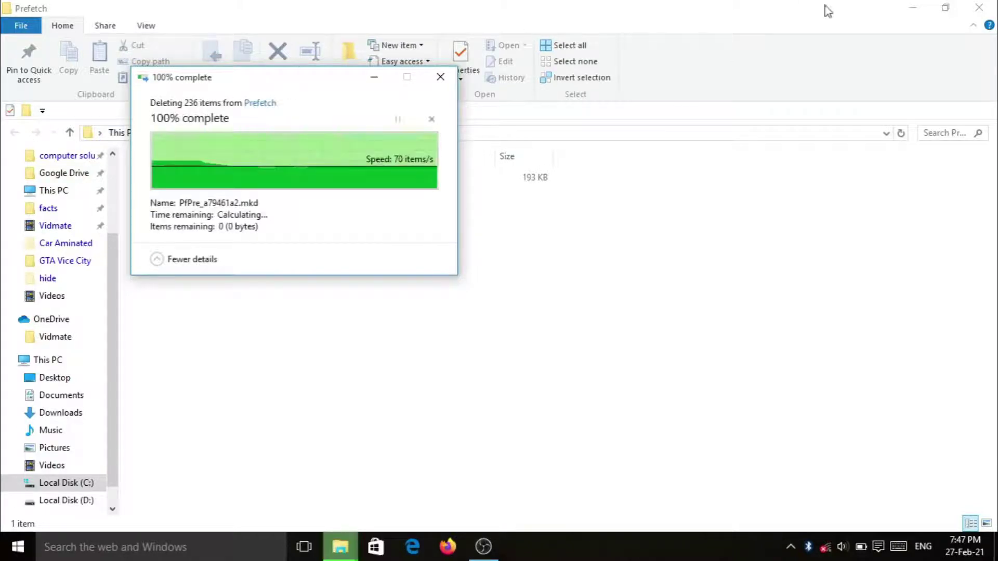
key(alt+F4)
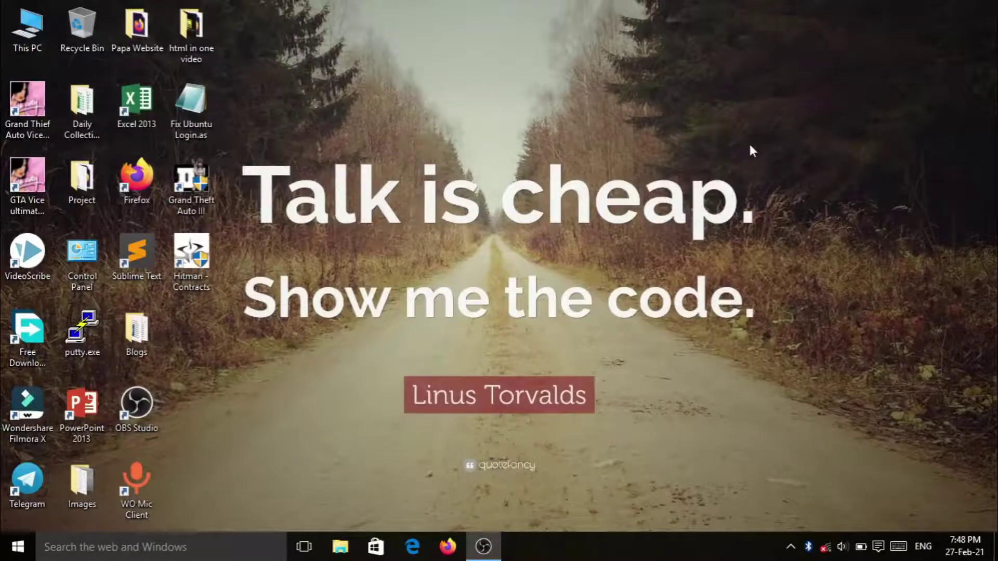
- Open the Windows Temp folder with the Run command "temp"
key(super+r)
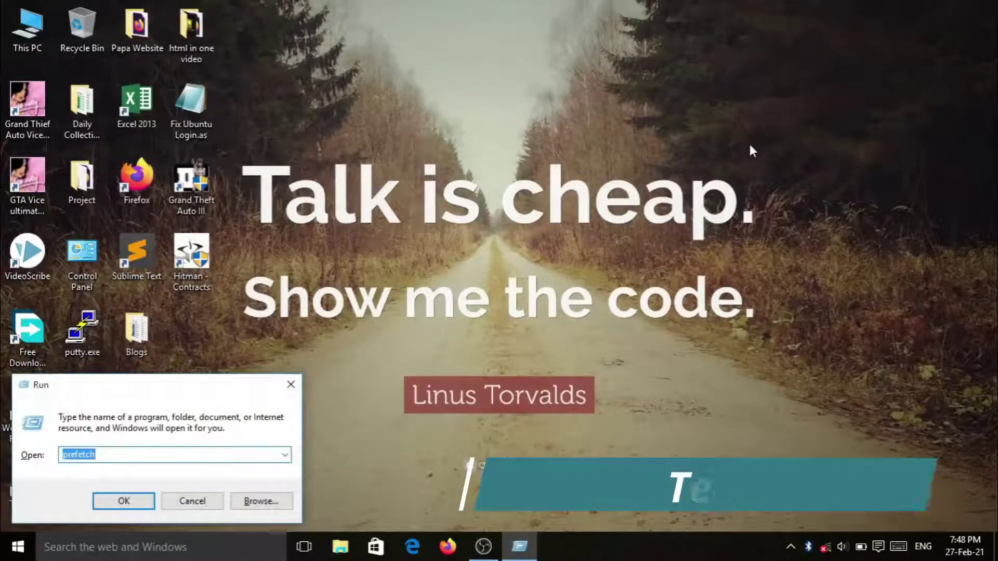
key(BackSpace)
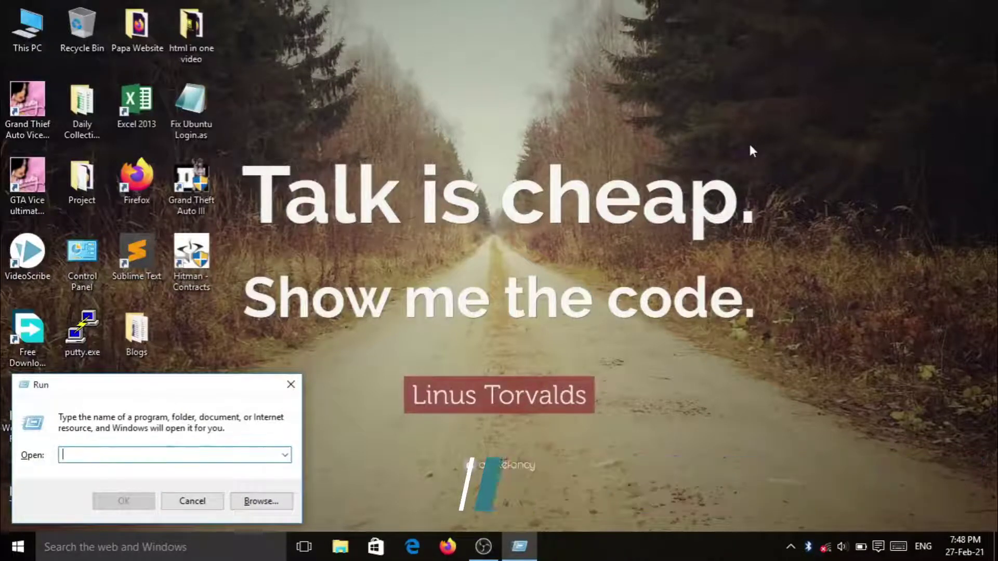
text(temp)
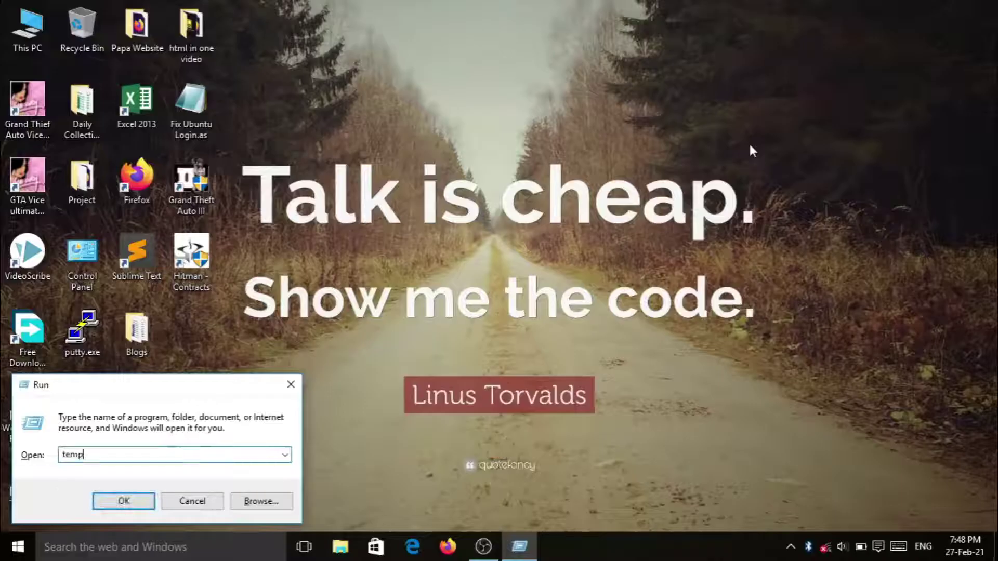
key(Return)
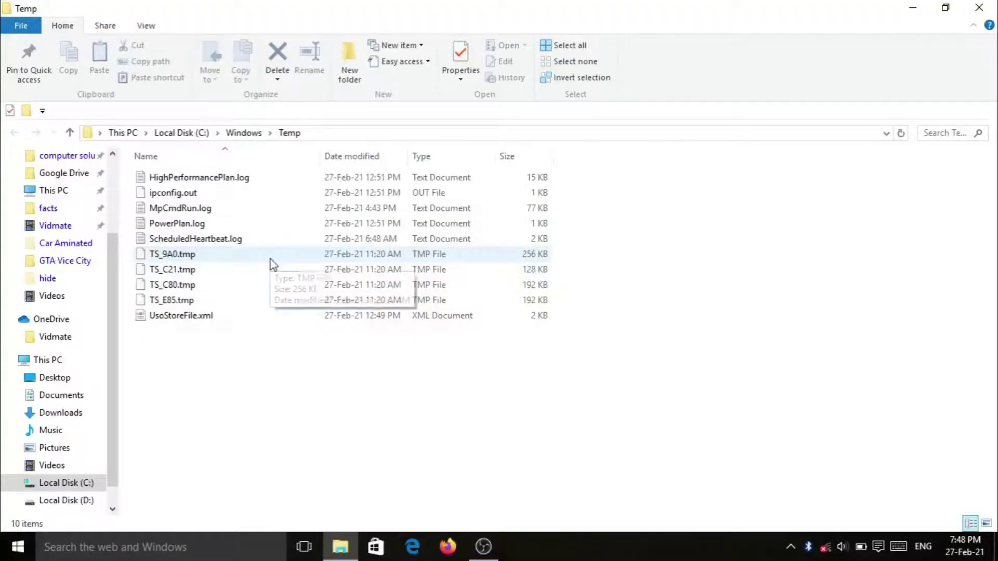
- Permanently delete all files in the Windows Temp folder and close the folder
key(ctrl+a)
key(shift+Delete)
key(Return)
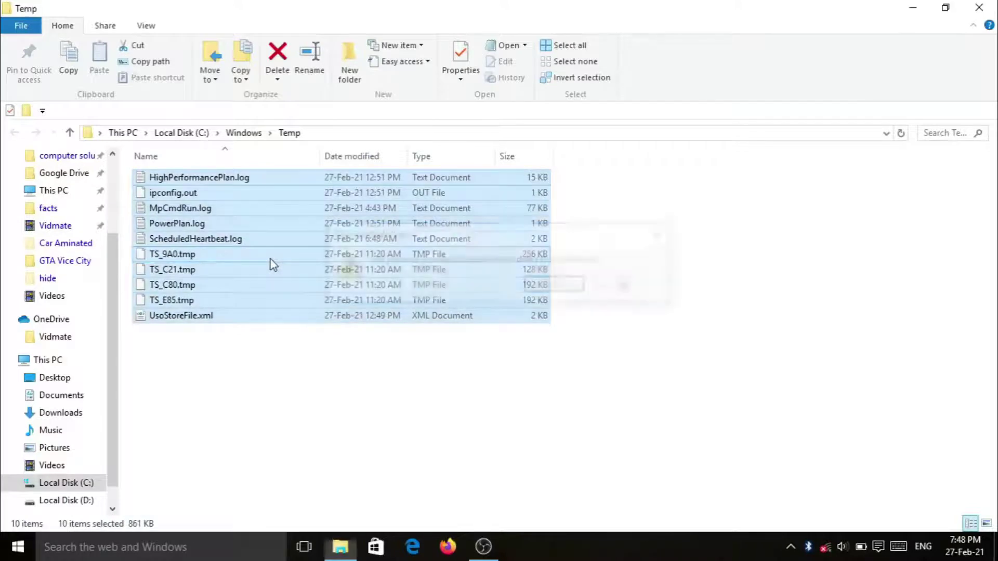
click(979, 8)
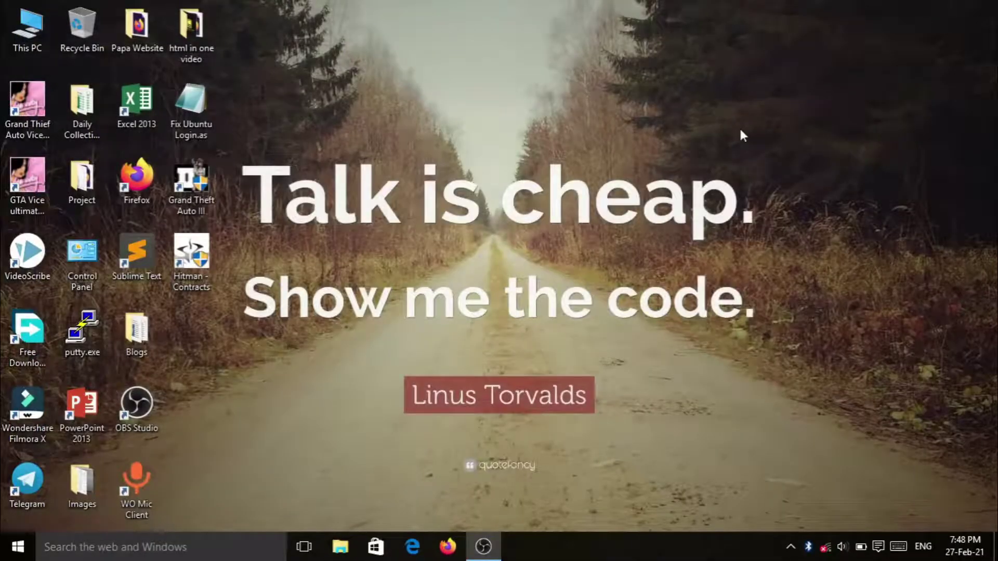
- Open the user account's local Temp folder with the Run command "%temp%"
key(super+r)
key(BackSpace)
text(%tem)
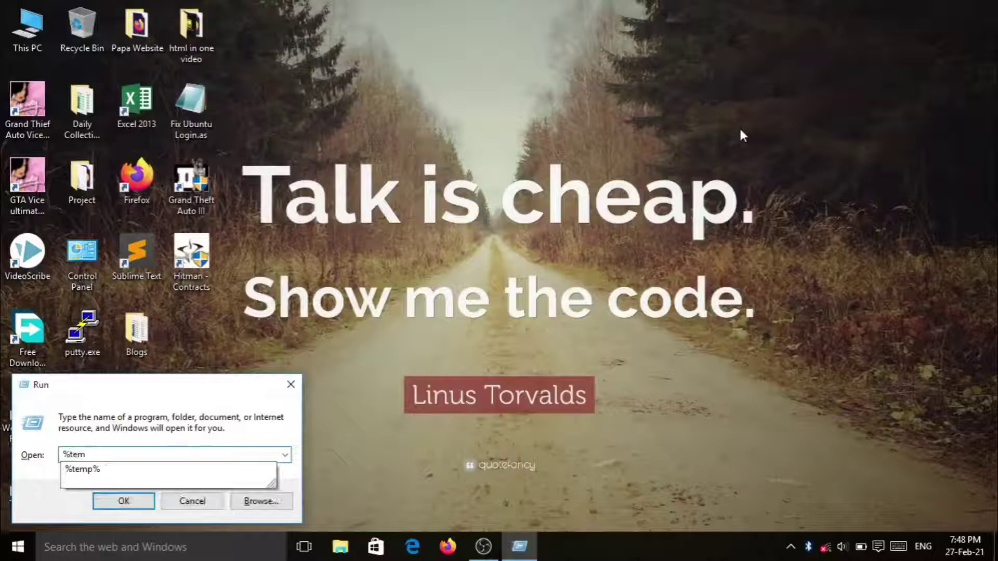
key(Down)
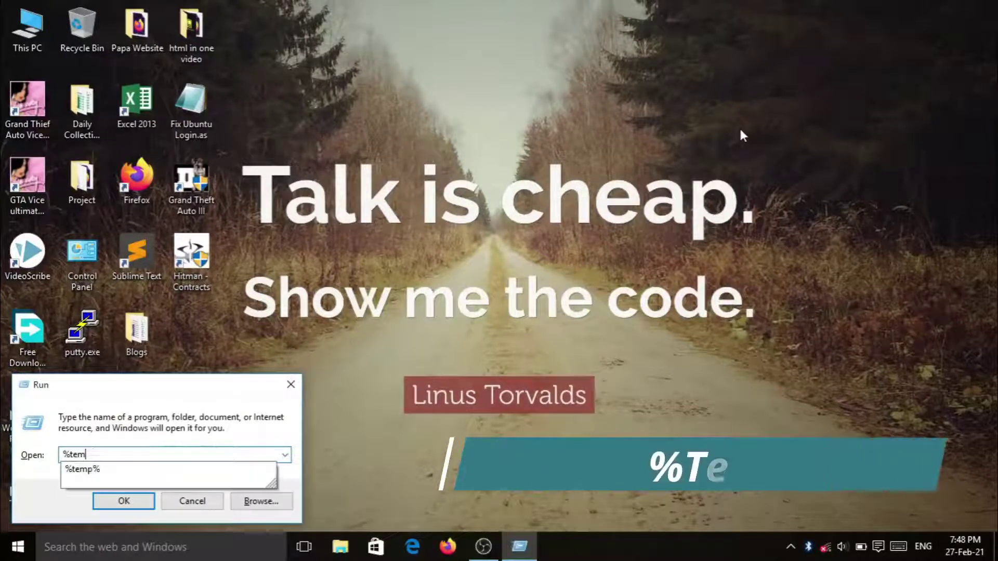
text(p%)
key(Down)
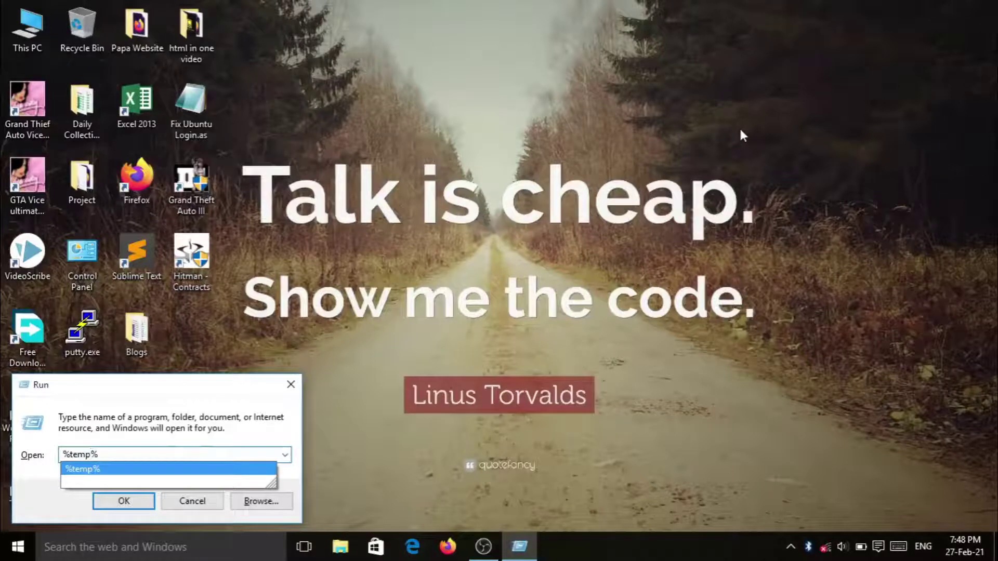
key(Return)
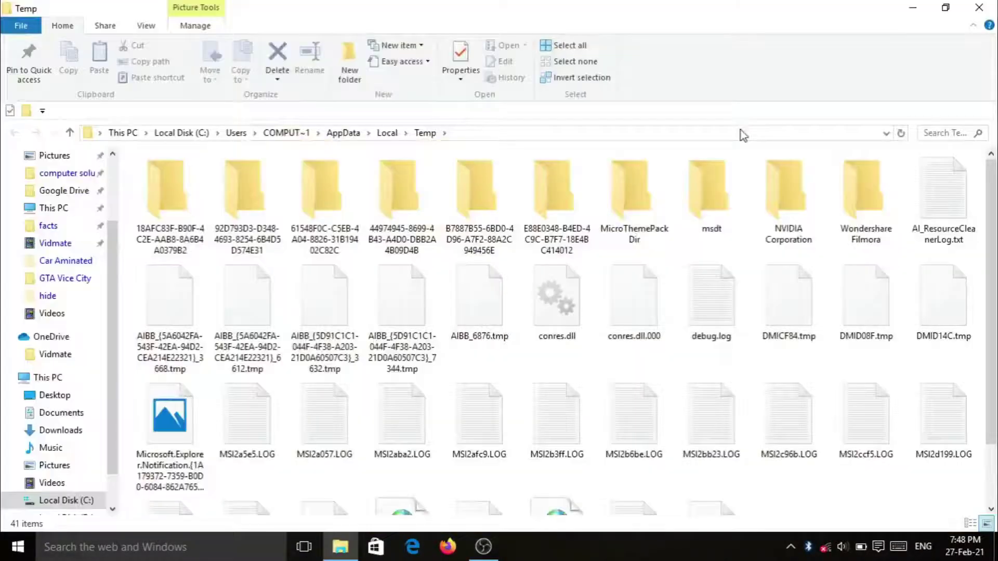
- Permanently delete all items in the user account's local Temp folder
key(ctrl+a)
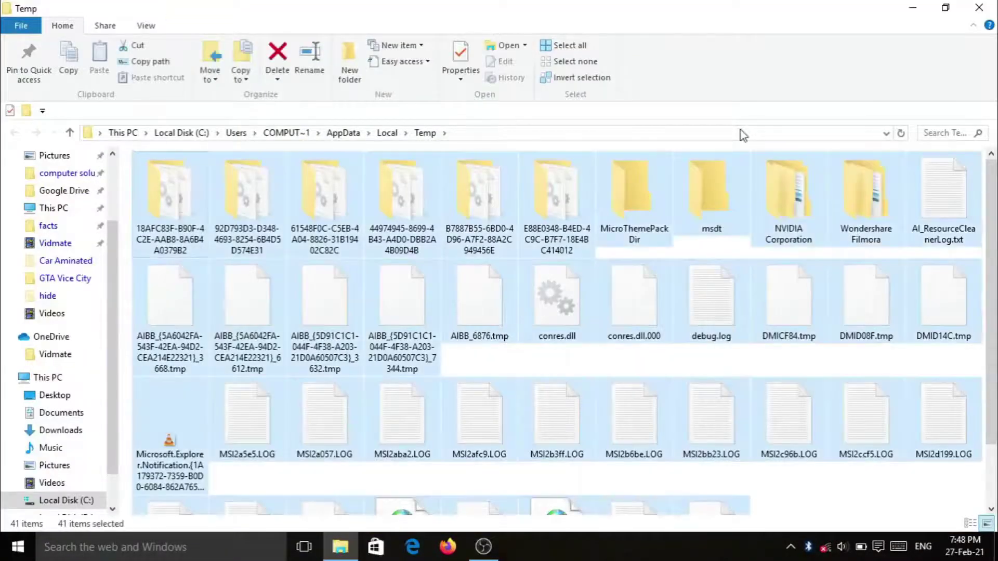
key(shift+Delete)
key(Return)
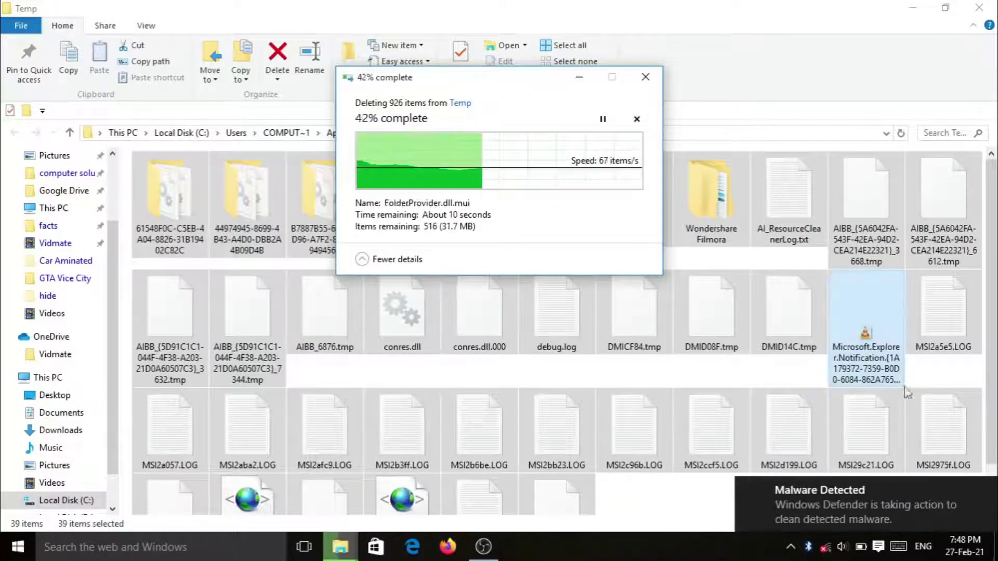
- Dismiss the Windows Defender alert and clear all notifications in the Action Center
click(982, 491)
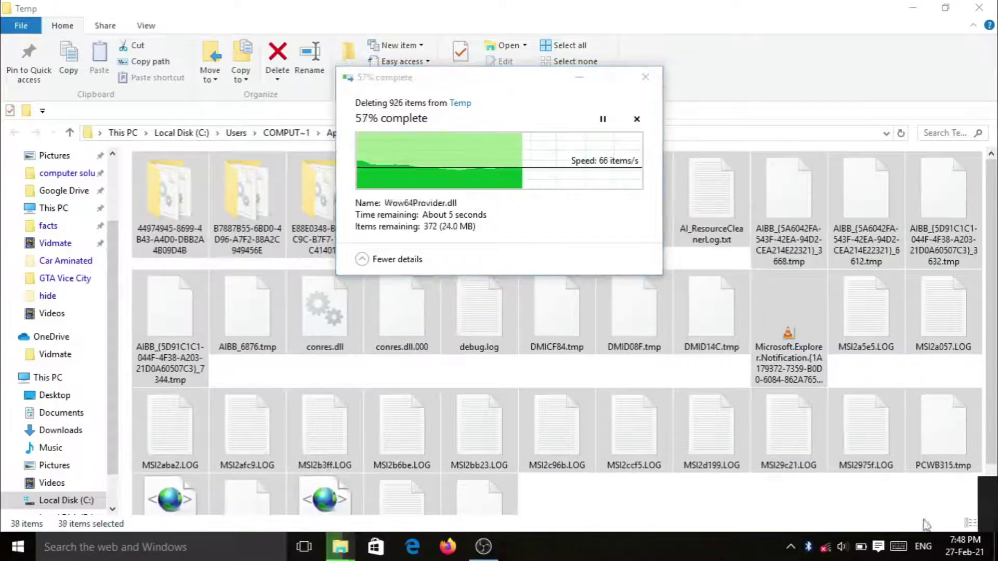
click(879, 546)
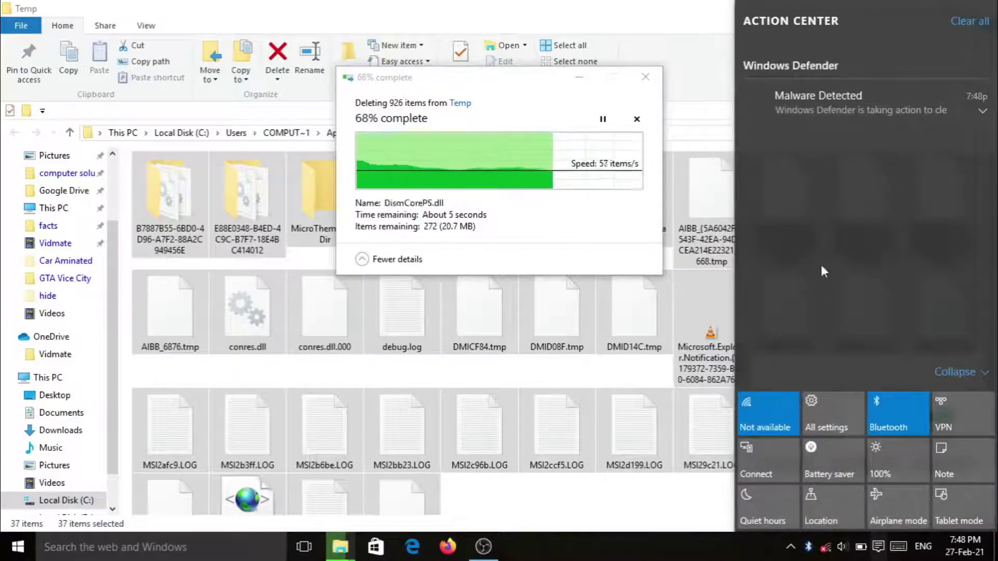
click(965, 26)
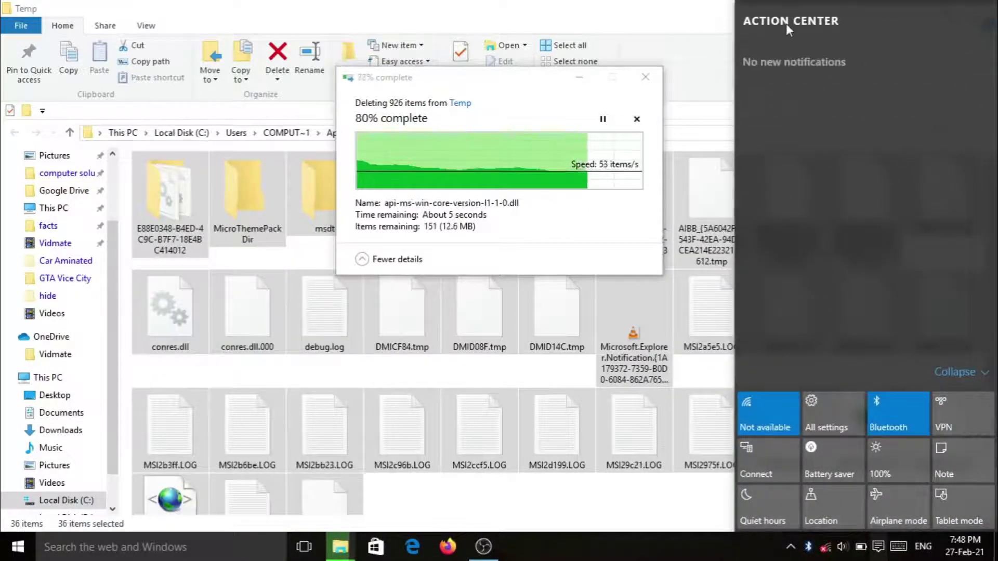
click(626, 26)
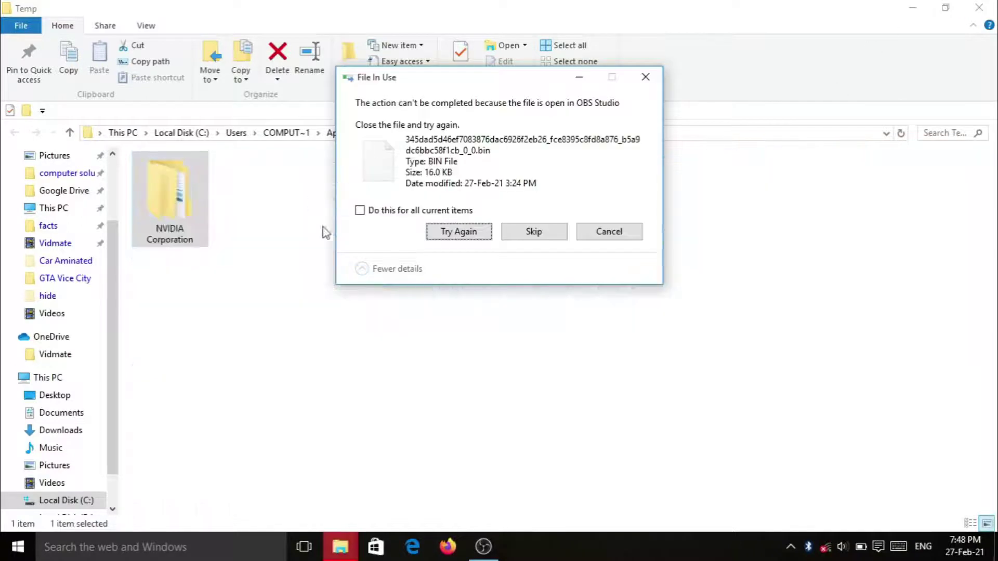
- Finish the deletion by skipping all files in use, close the Temp folder, and refresh the desktop
click(360, 210)
click(534, 234)
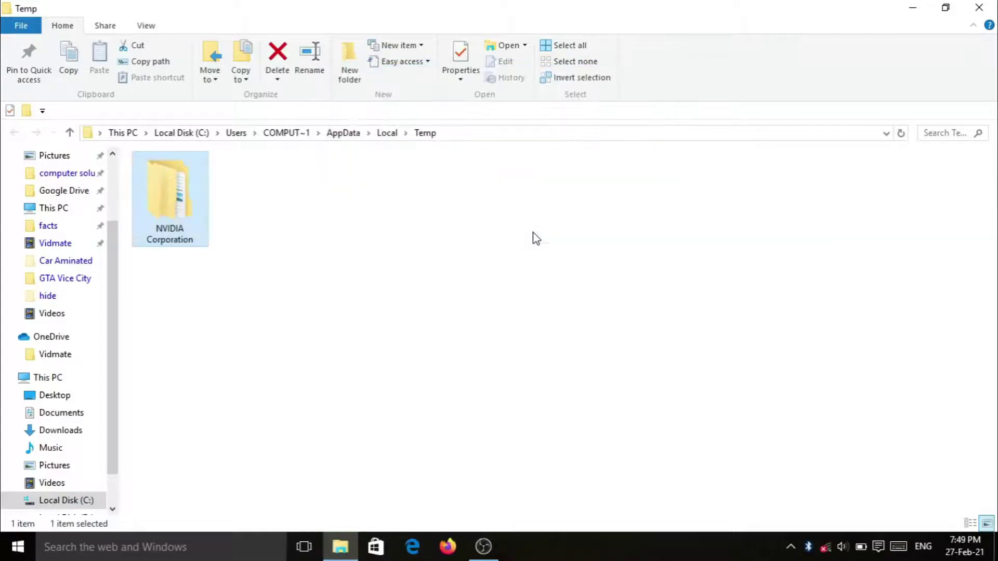
click(979, 7)
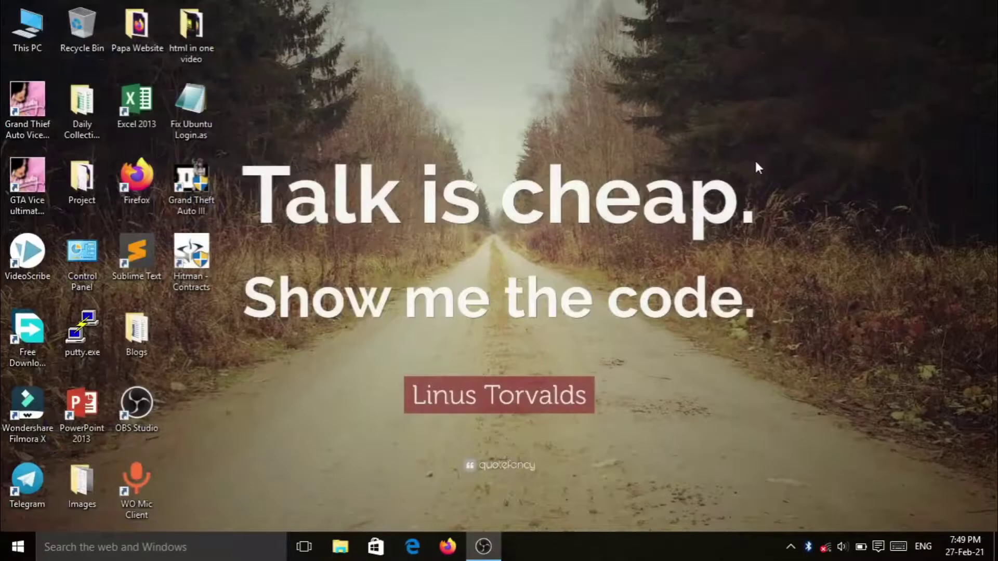
right_click(640, 275)
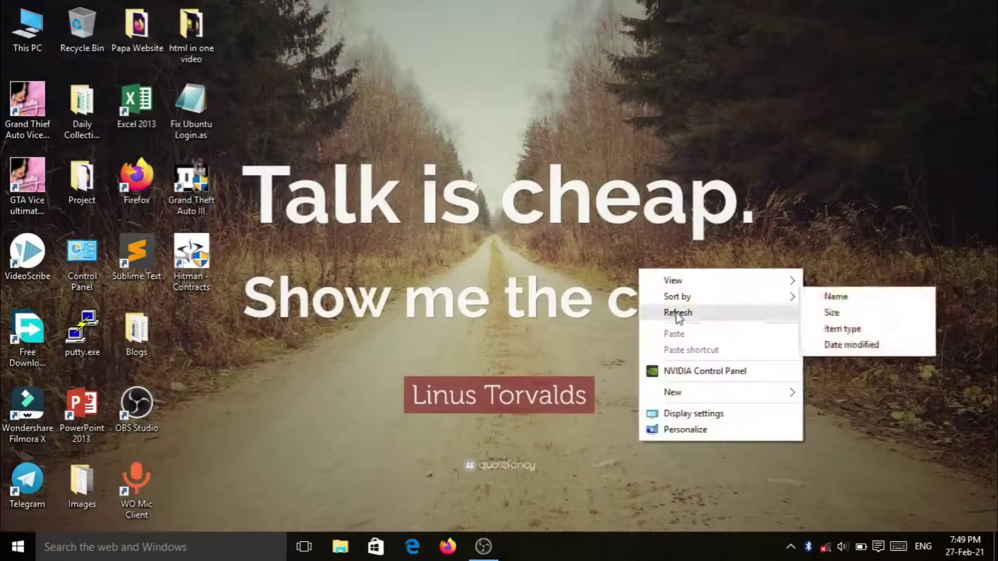
click(676, 314)
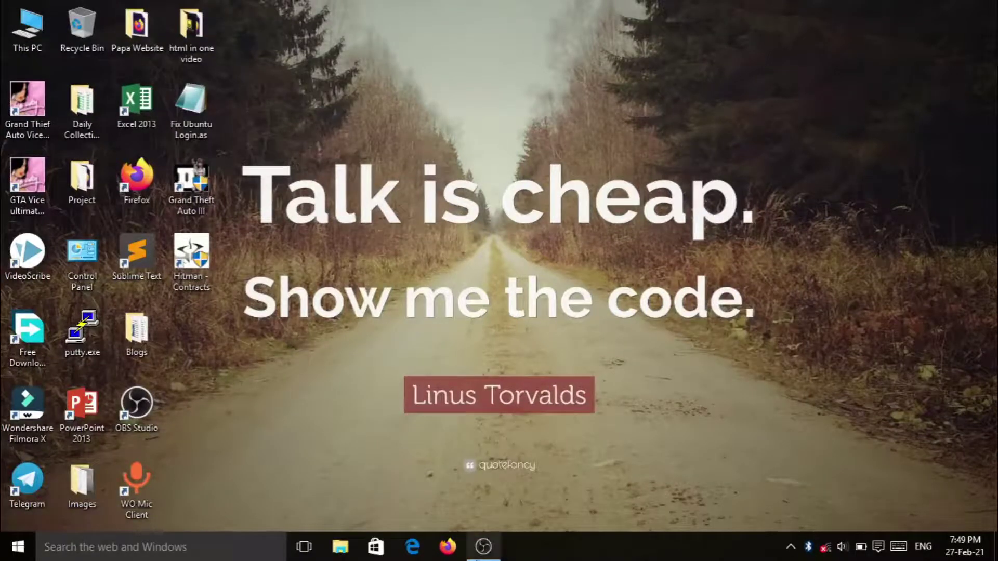
click(479, 556)
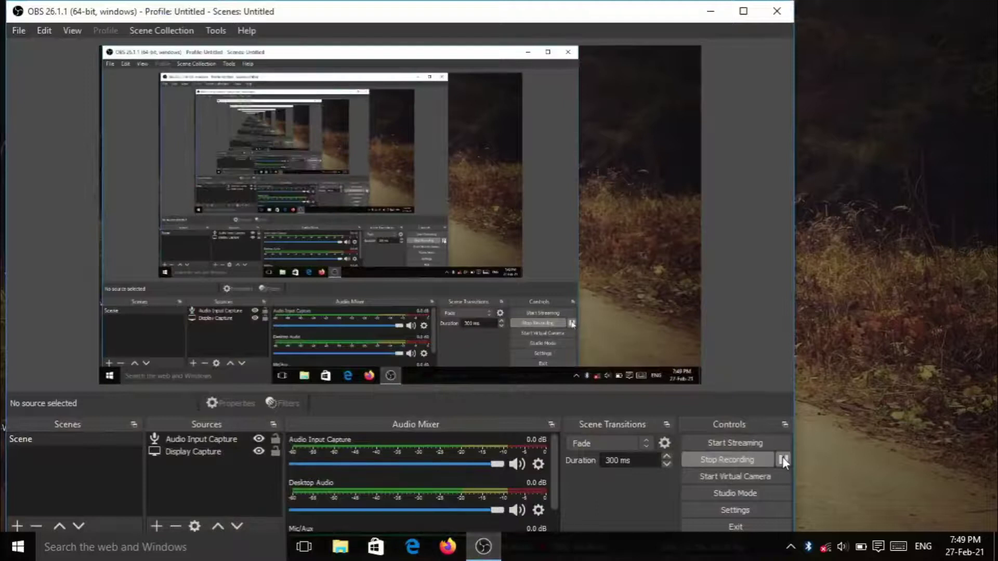
click(629, 249)
key(super+d)
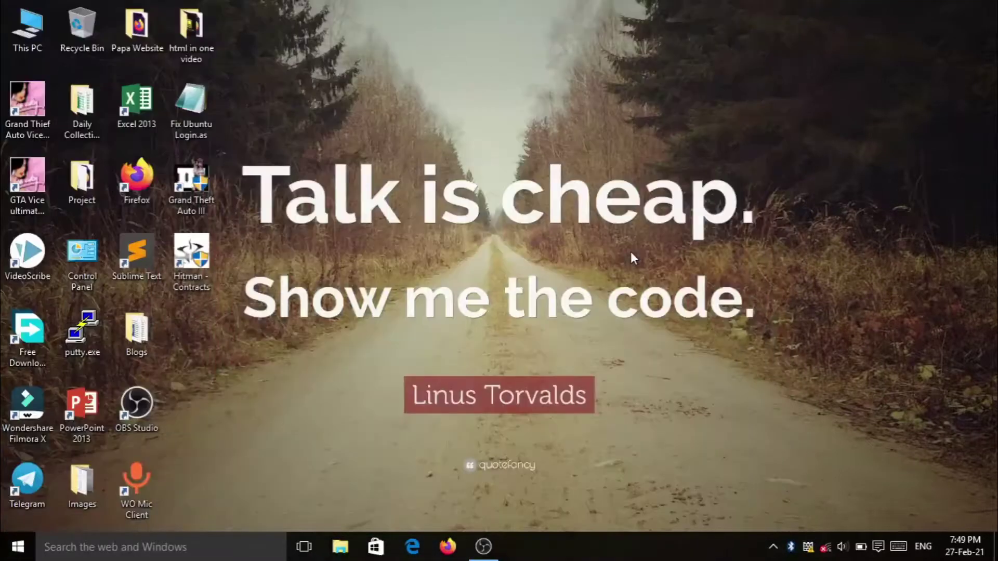
click(492, 556)
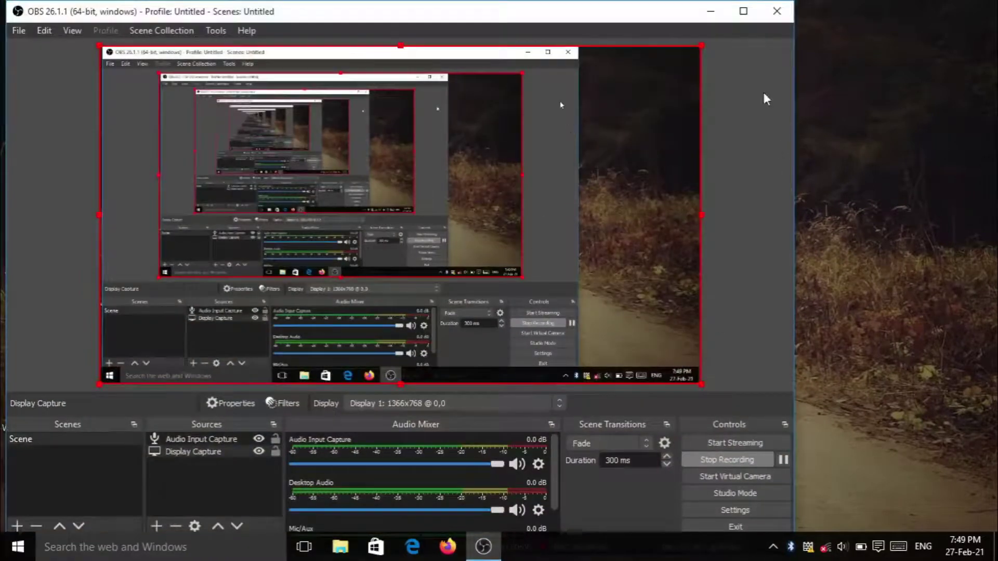
click(711, 11)
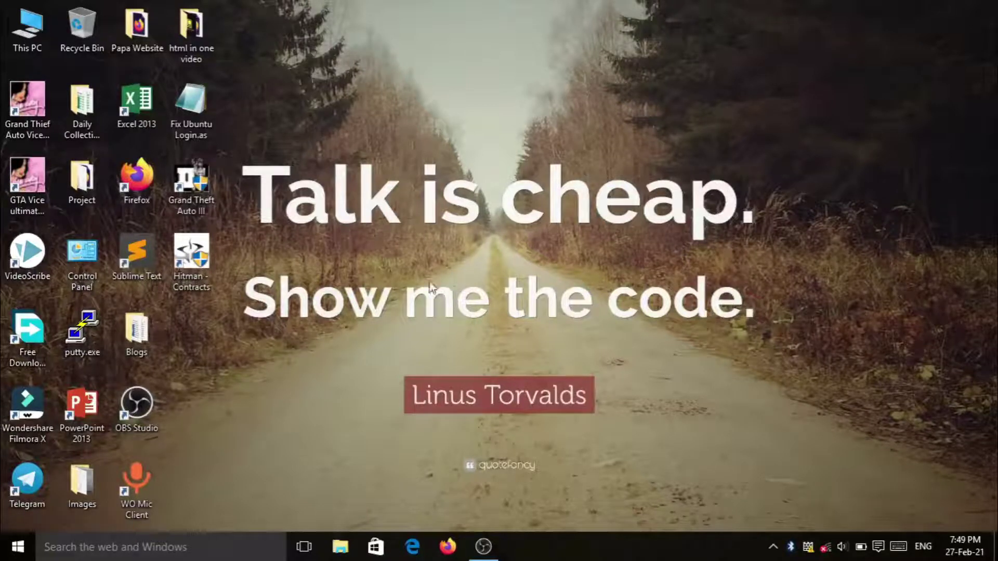
- Open Power Options from the Control Panel's large icons view to review the available power plans
double_click(83, 255)
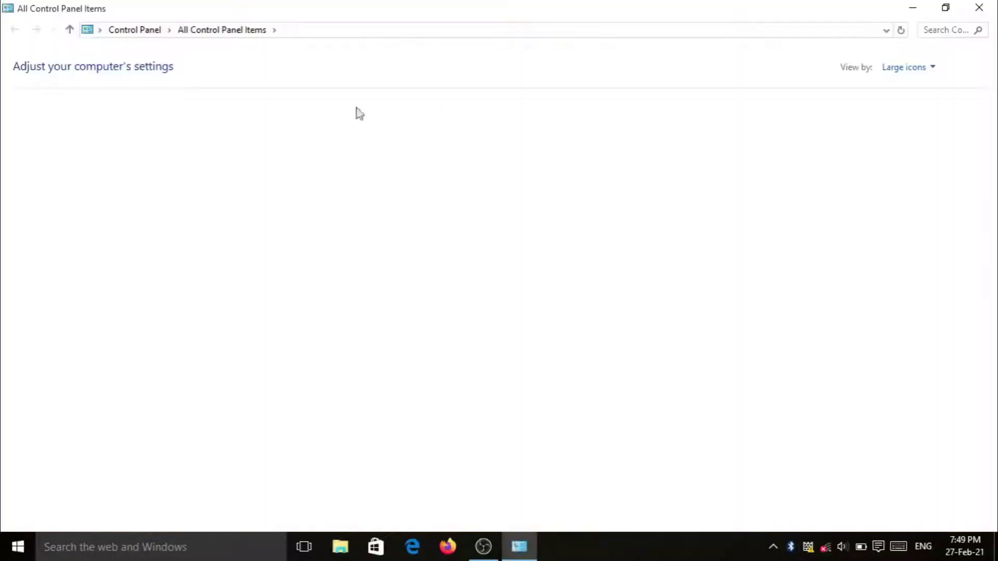
click(927, 69)
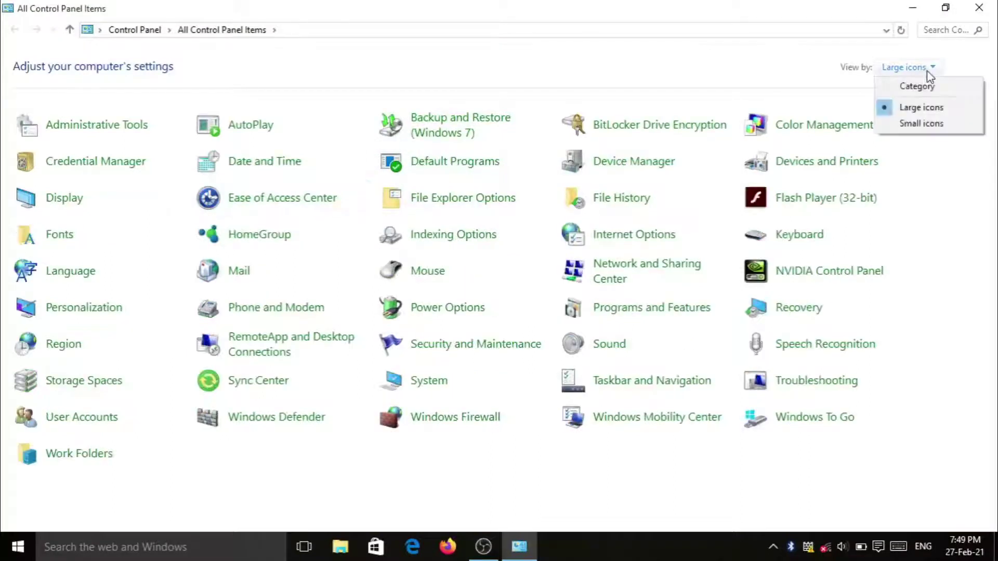
click(806, 96)
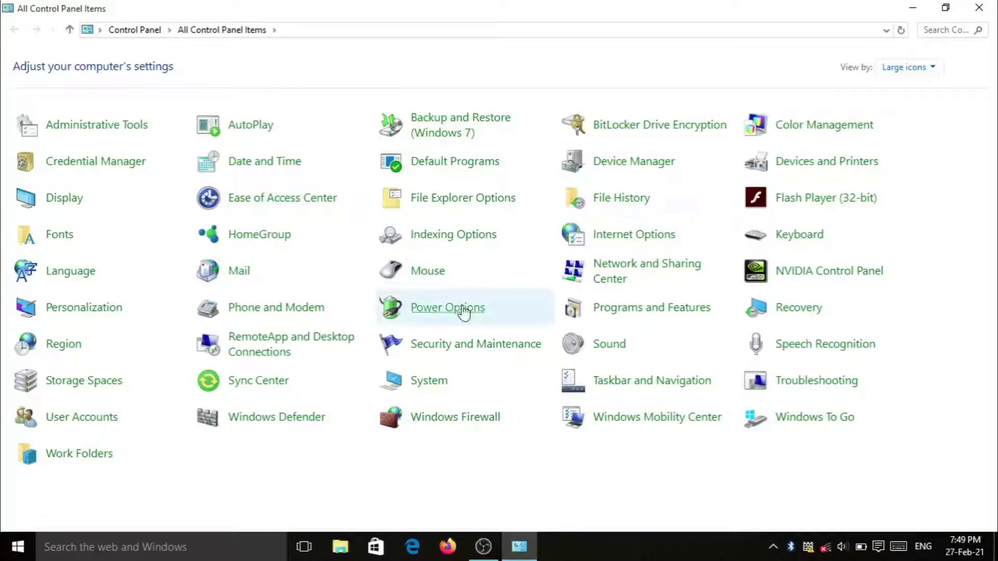
click(436, 309)
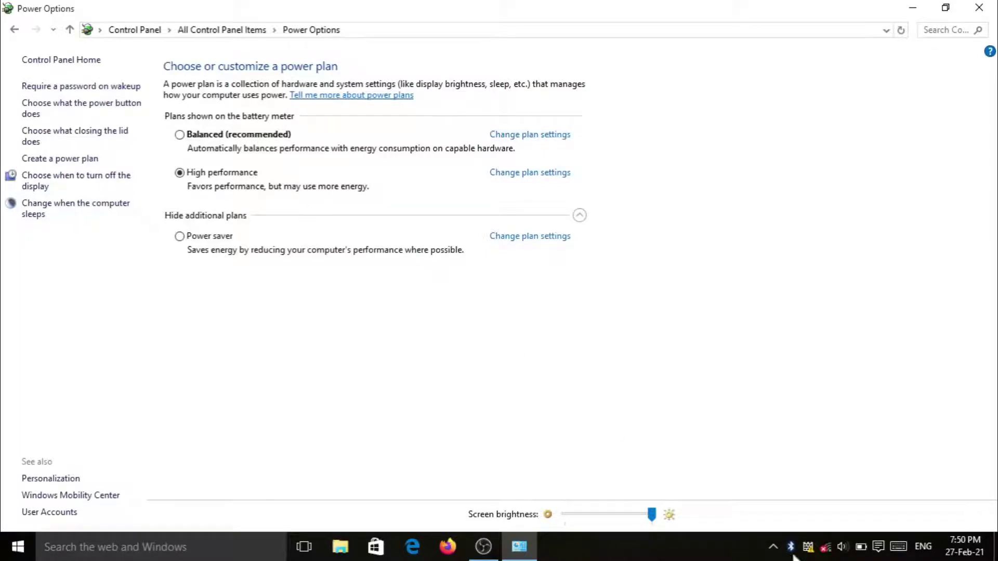
- Check the battery status alongside the power plans and close Power Options
click(863, 547)
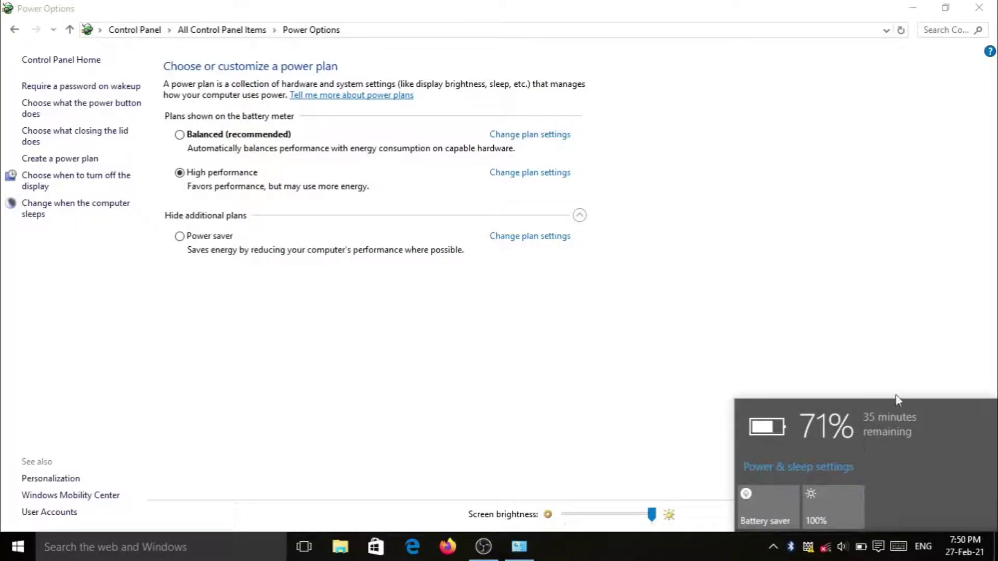
click(889, 331)
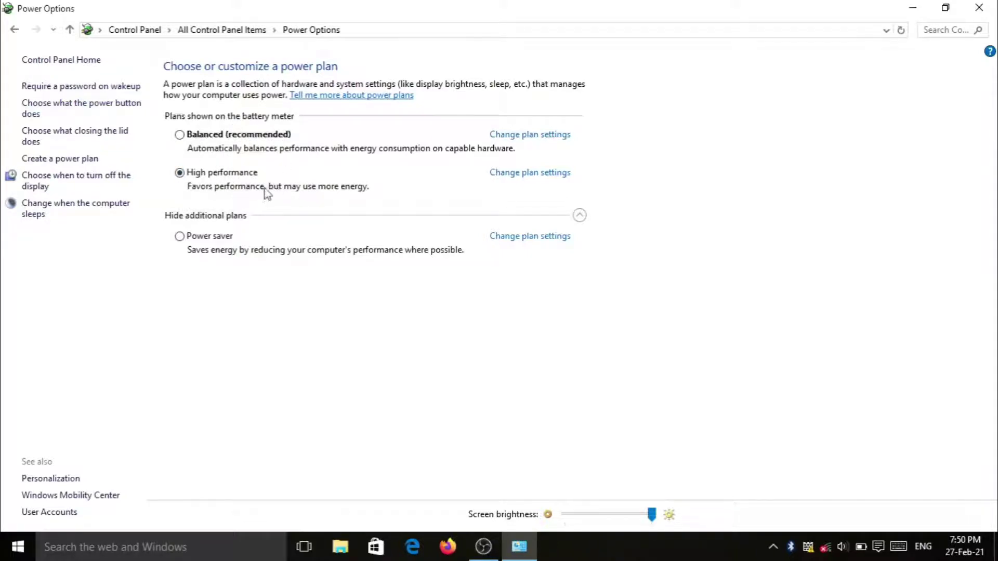
click(979, 8)
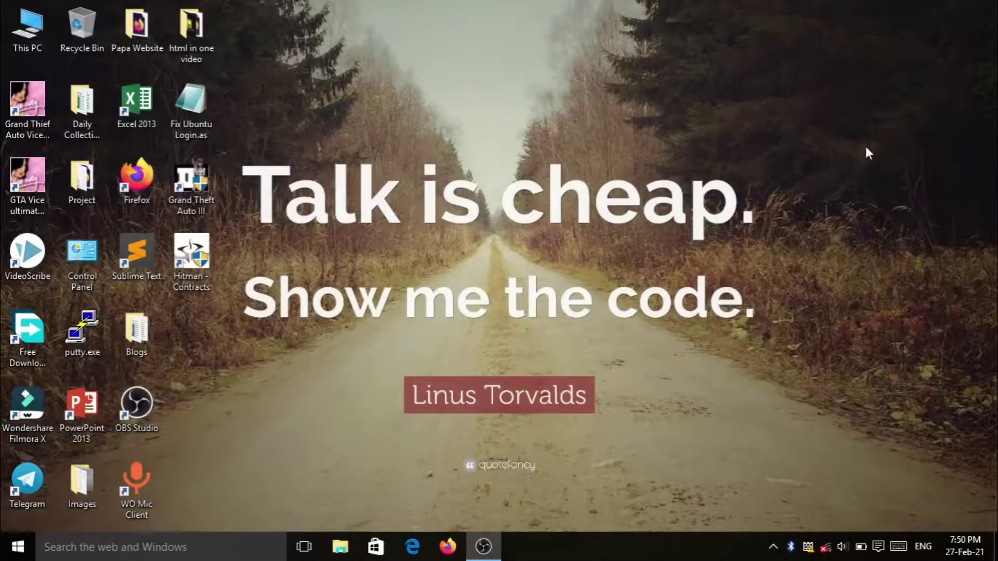
key(super)
click(680, 437)
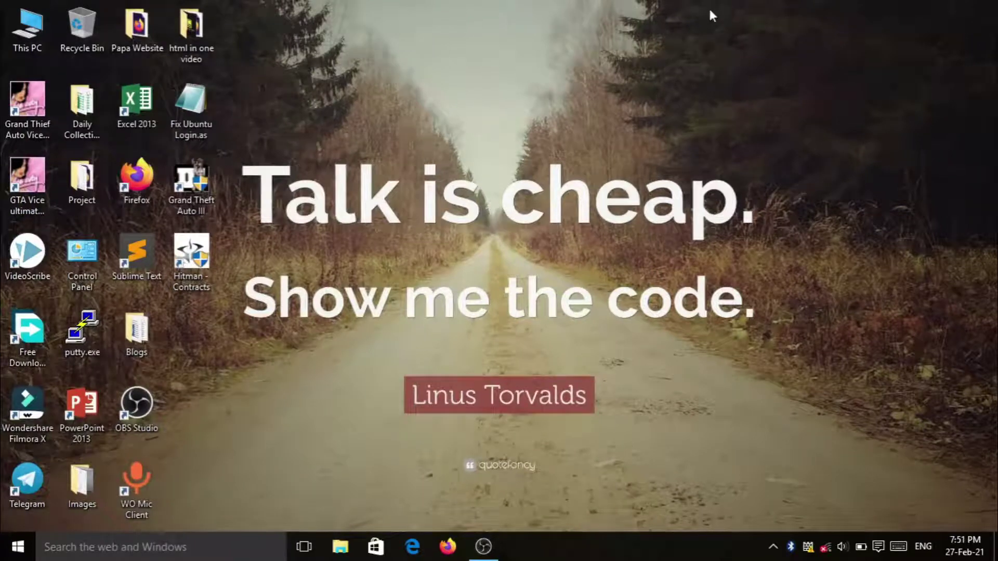
click(484, 547)
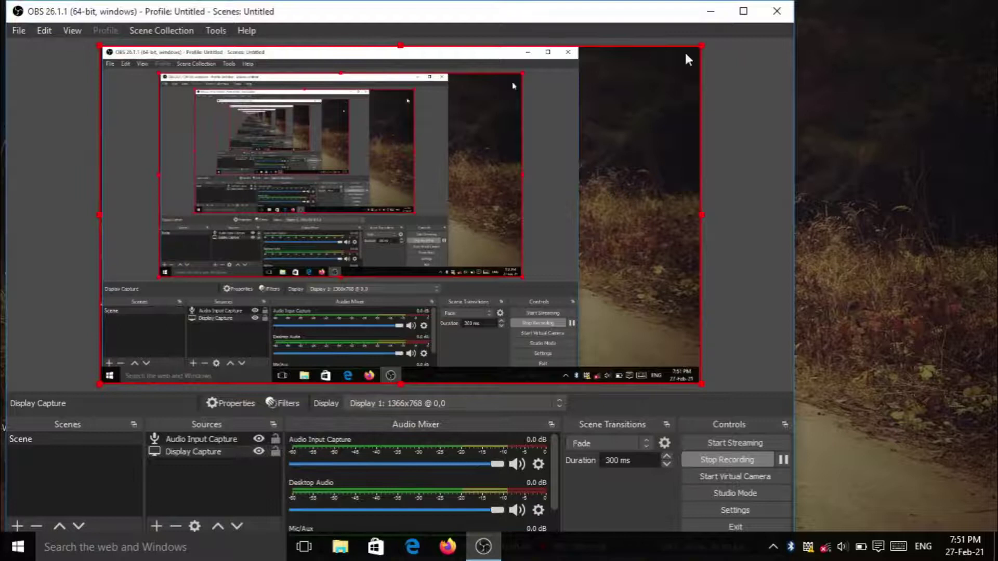
click(710, 11)
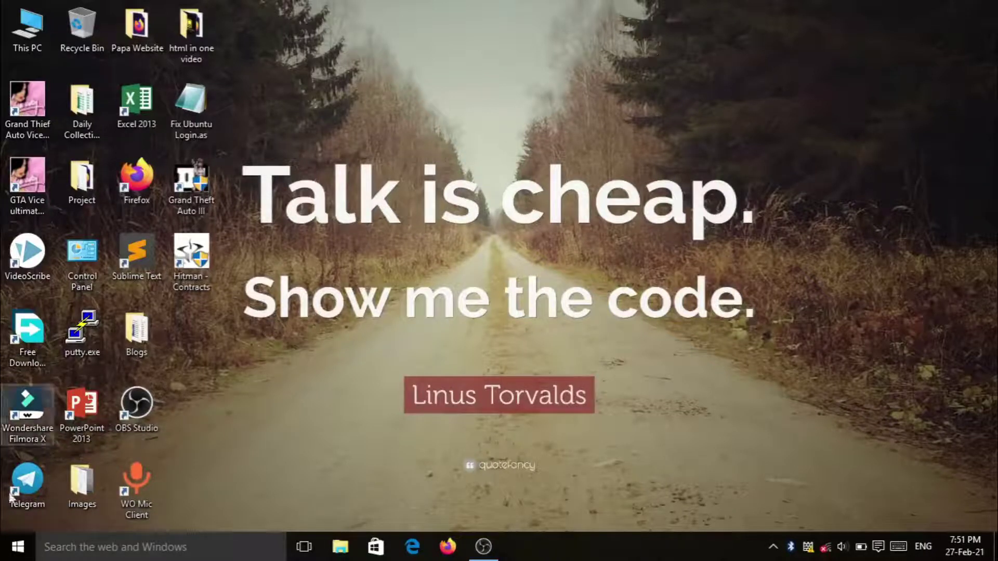
- Open the Windows Settings app from the Start menu
click(18, 547)
click(33, 454)
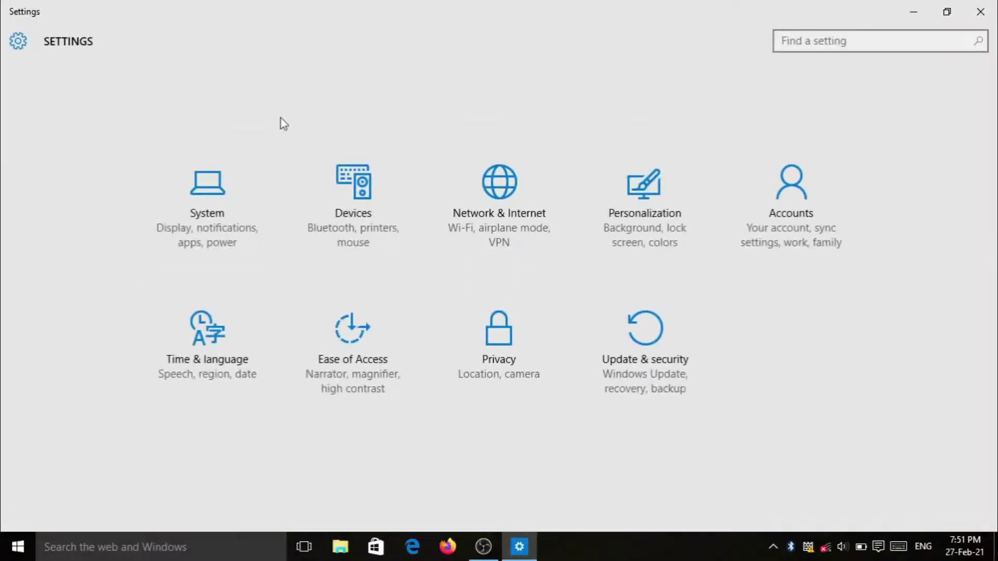
drag(345, 5, 375, 4)
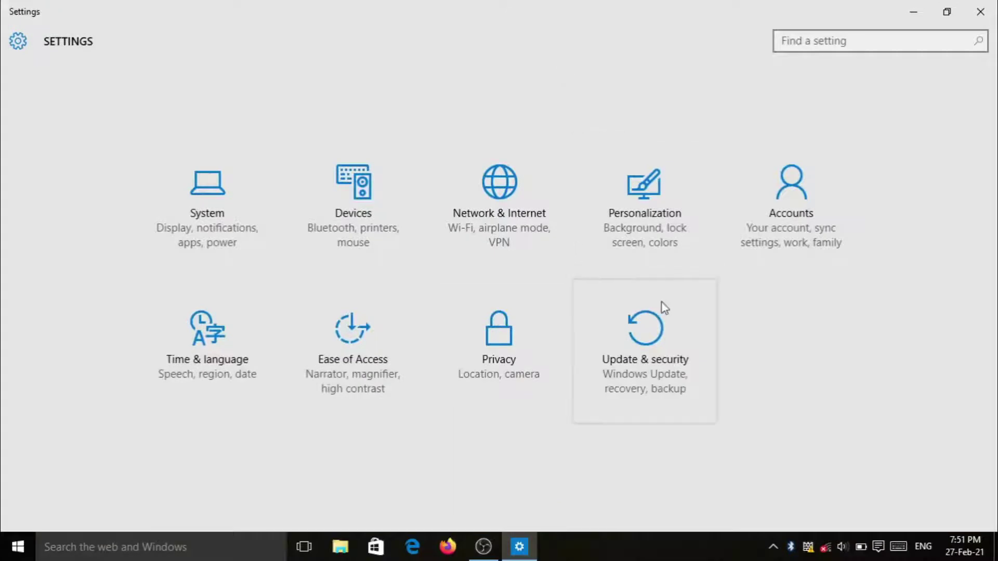
- Run "winver" to check the installed Windows version and close the About Windows dialog
key(super)
text(win)
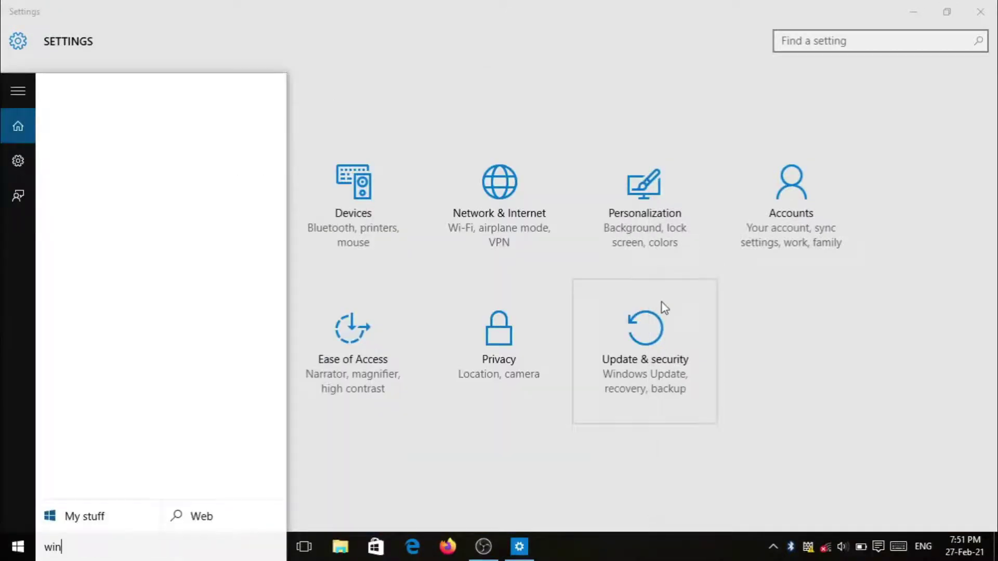
text(ver)
key(Return)
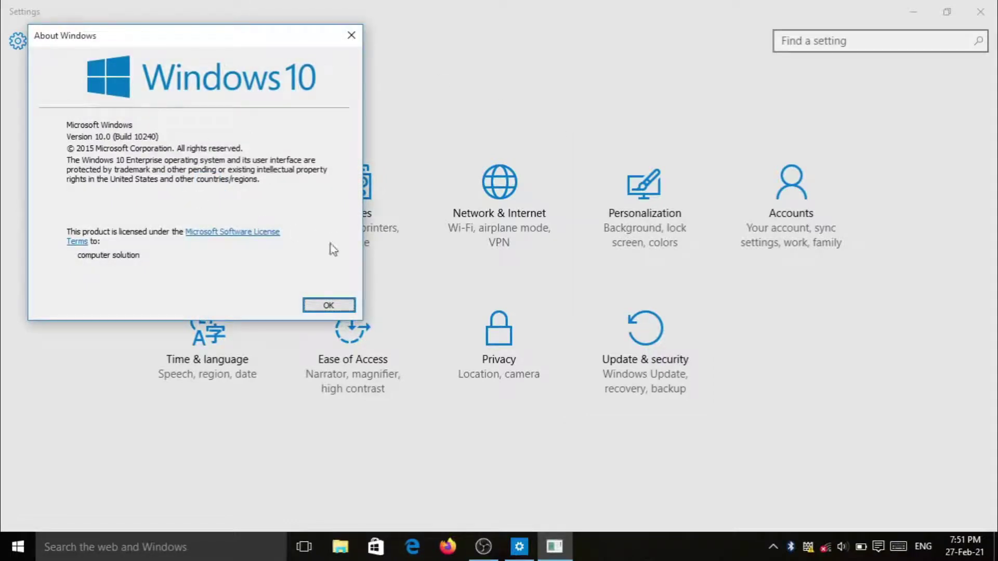
click(327, 306)
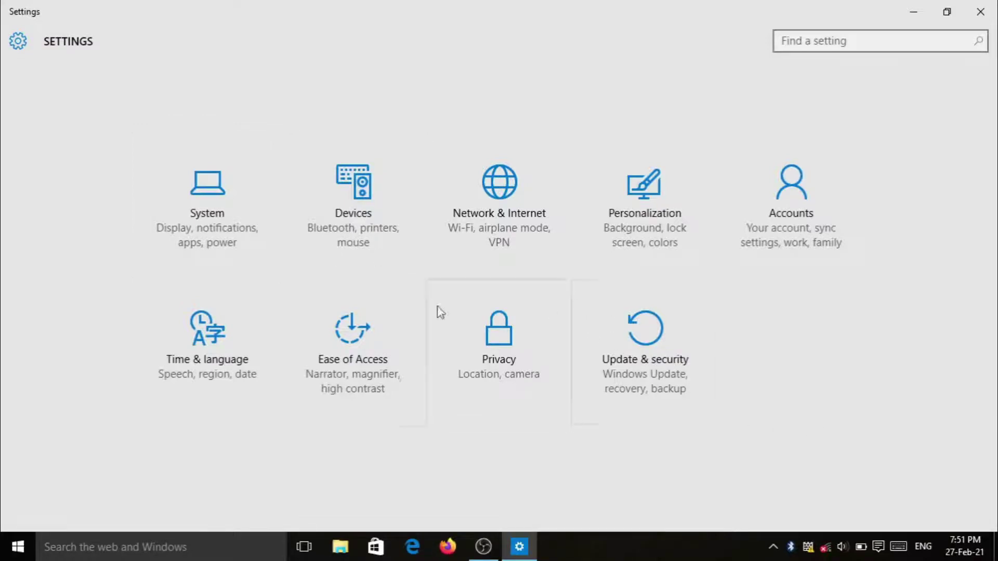
- Open the Privacy settings and toggle the advertising ID, SmartScreen Filter, and language list options on and back off
click(517, 310)
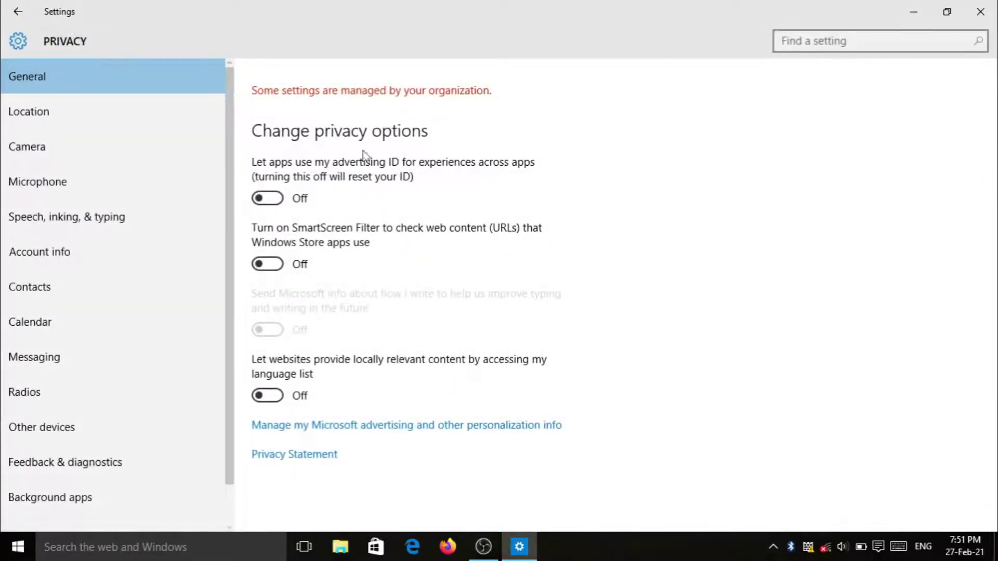
click(293, 200)
click(265, 266)
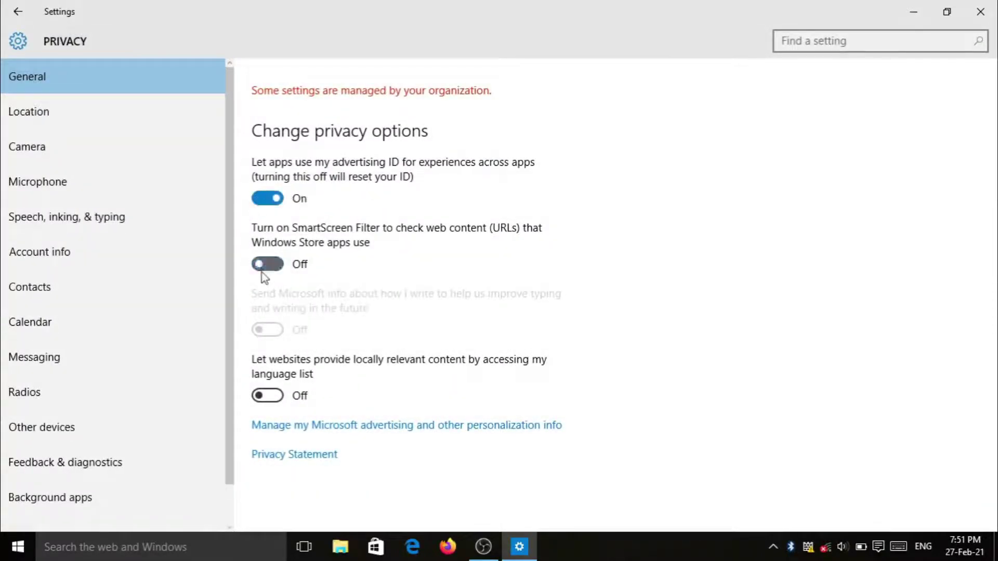
click(272, 402)
click(273, 403)
click(268, 264)
click(275, 207)
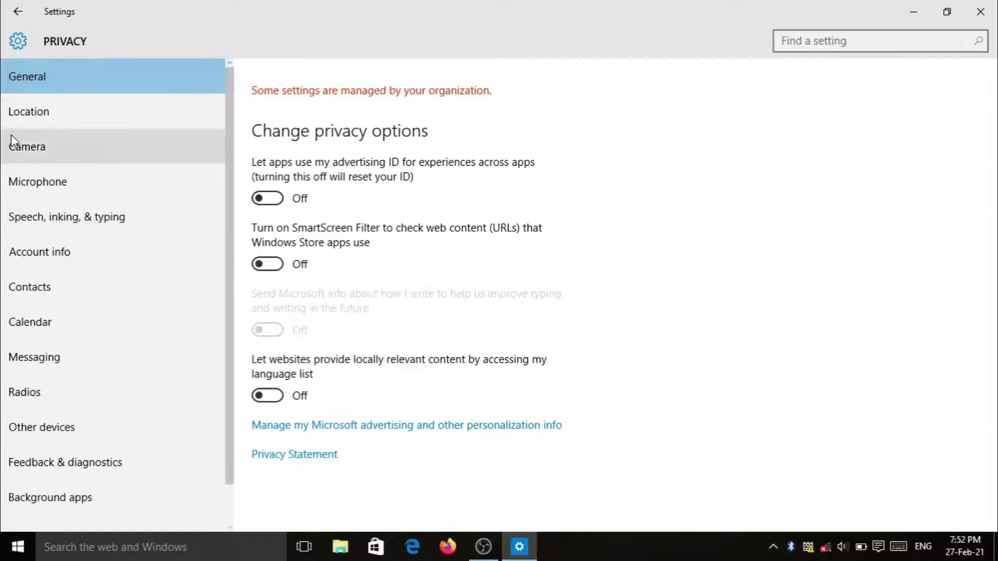
- Turn off location for this device in the Location privacy settings
click(13, 112)
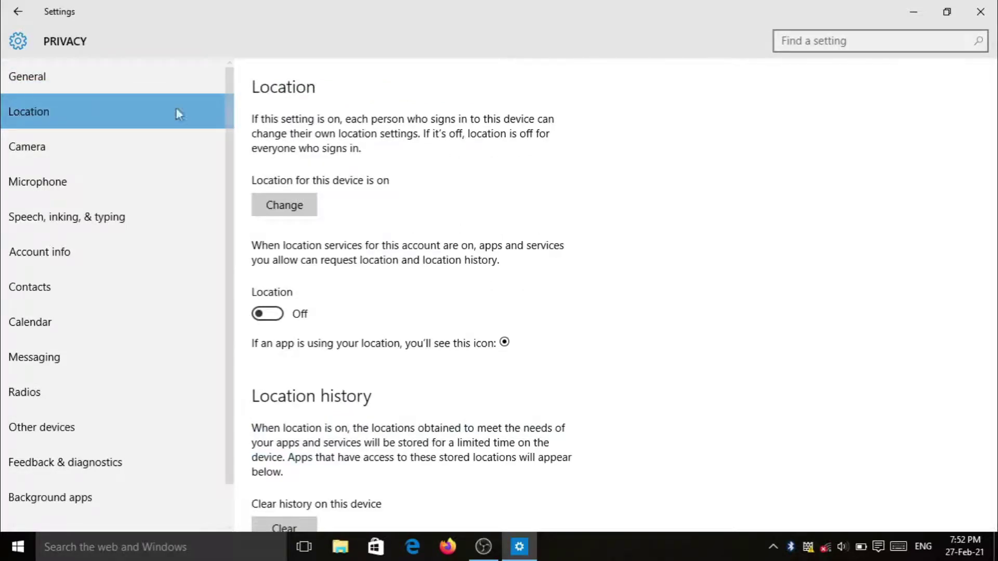
click(283, 205)
click(220, 144)
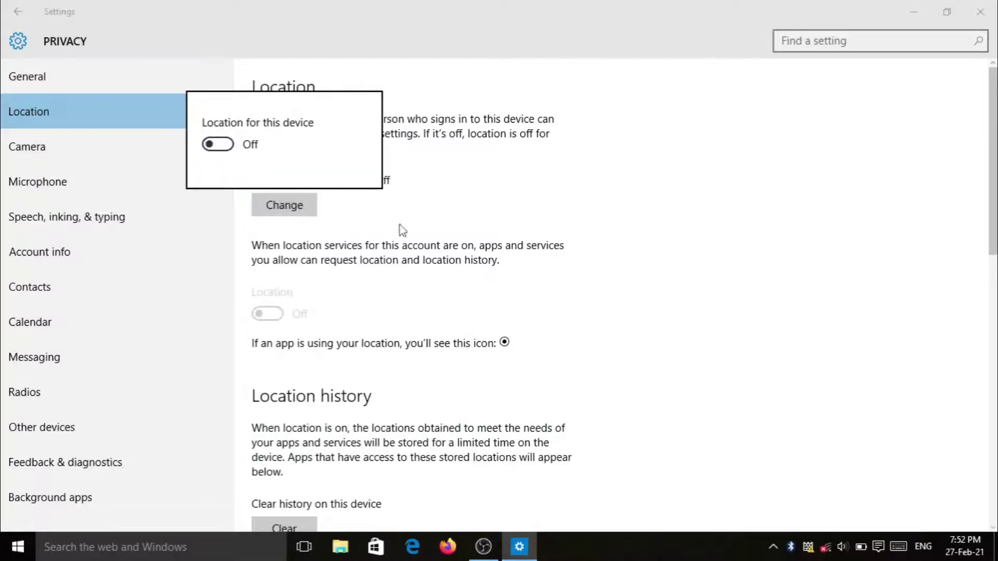
click(435, 313)
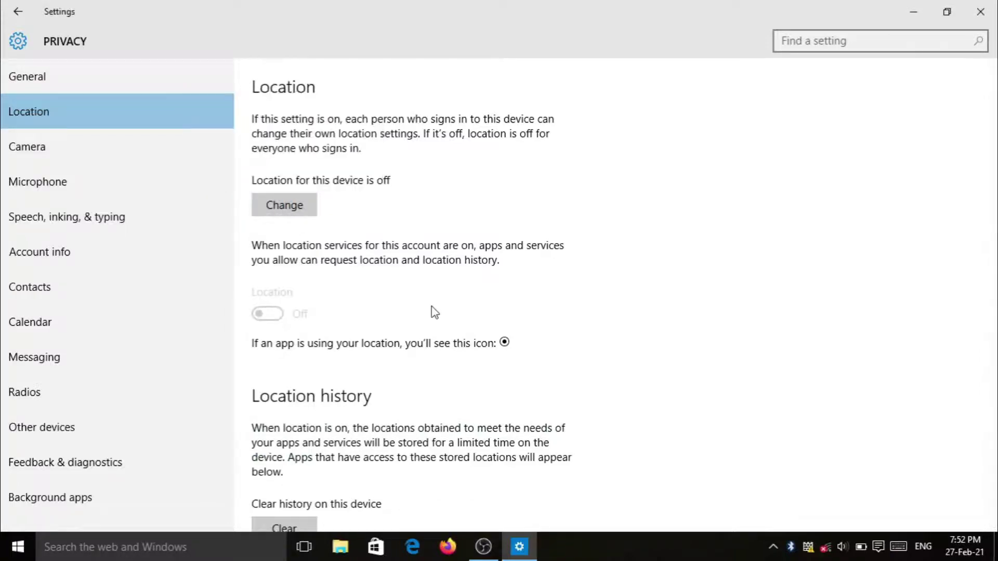
- Review which apps may use the camera, including the full app list, and check the microphone privacy settings
click(104, 162)
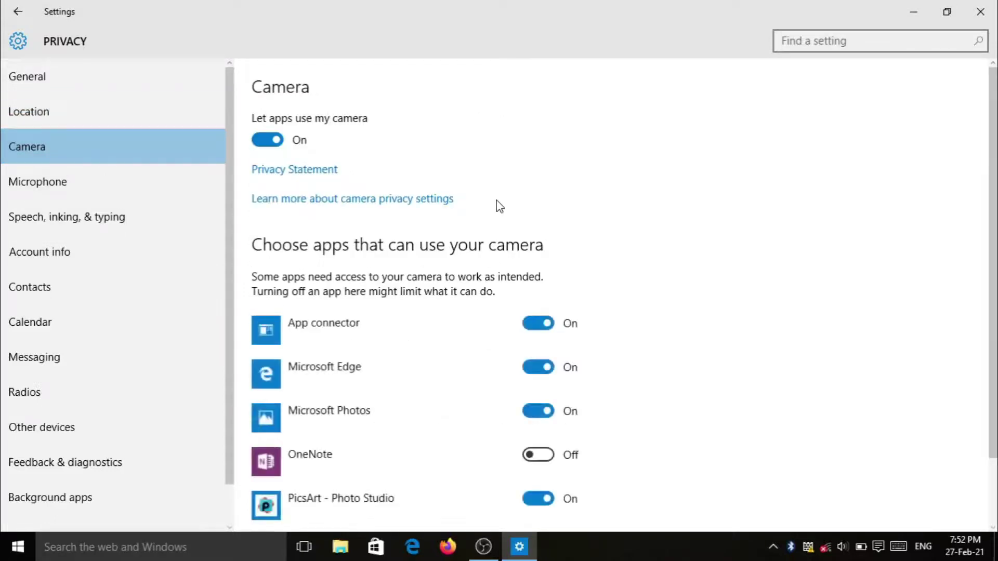
scroll(994, 203, down, 1)
drag(996, 203, 996, 304)
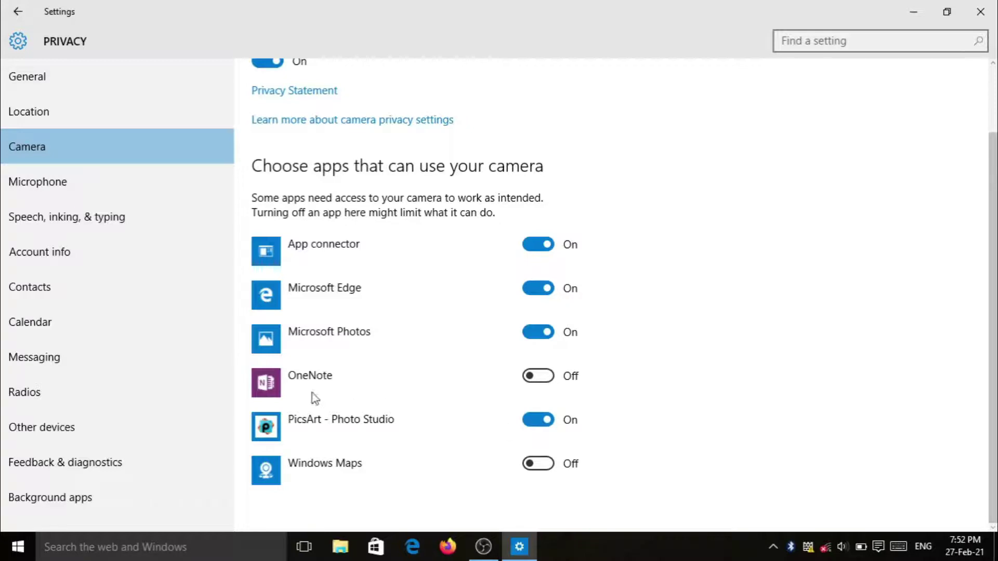
click(71, 181)
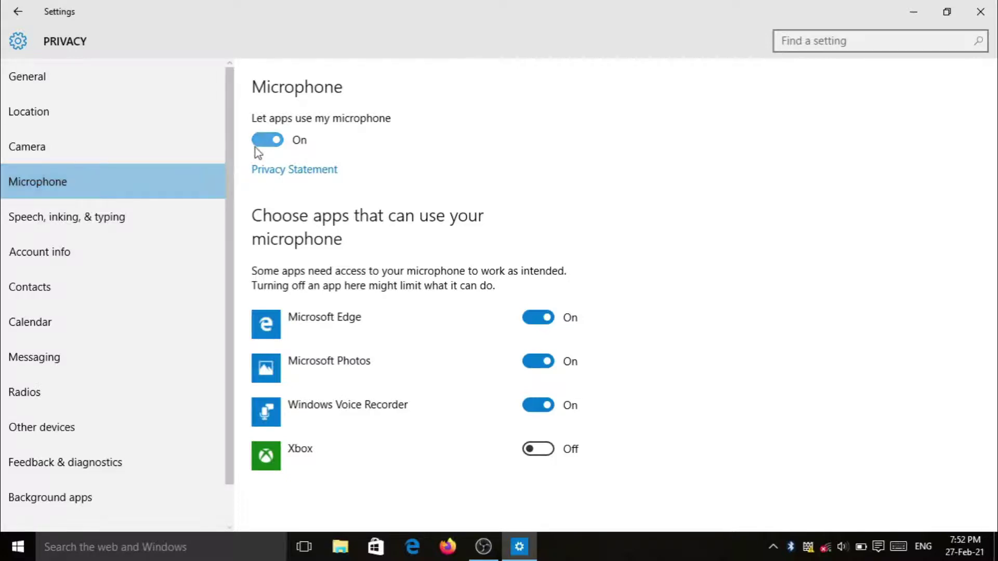
- In the speech, inking and typing privacy settings, turn on "Get to know me" and turn it back off
click(165, 212)
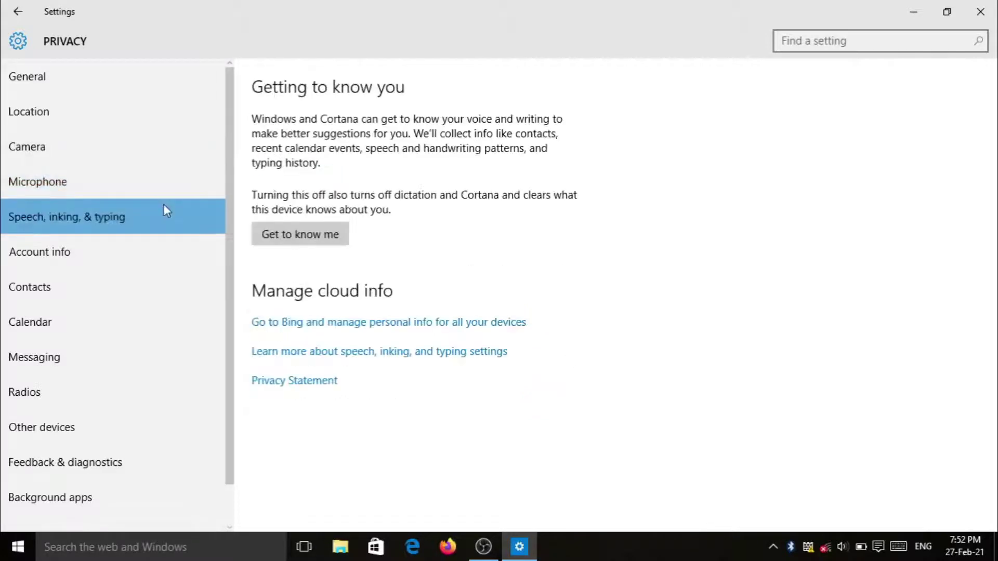
click(310, 241)
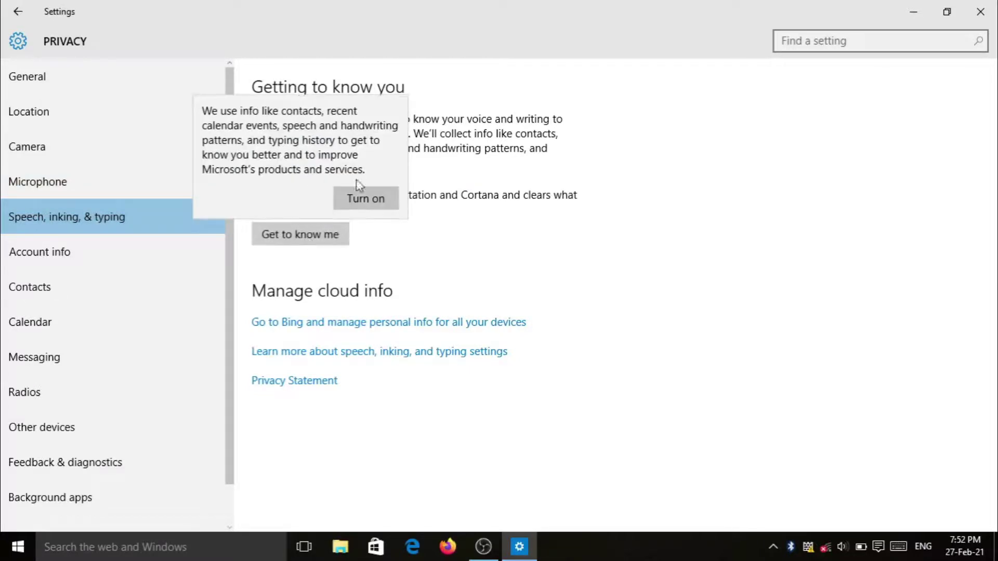
click(358, 193)
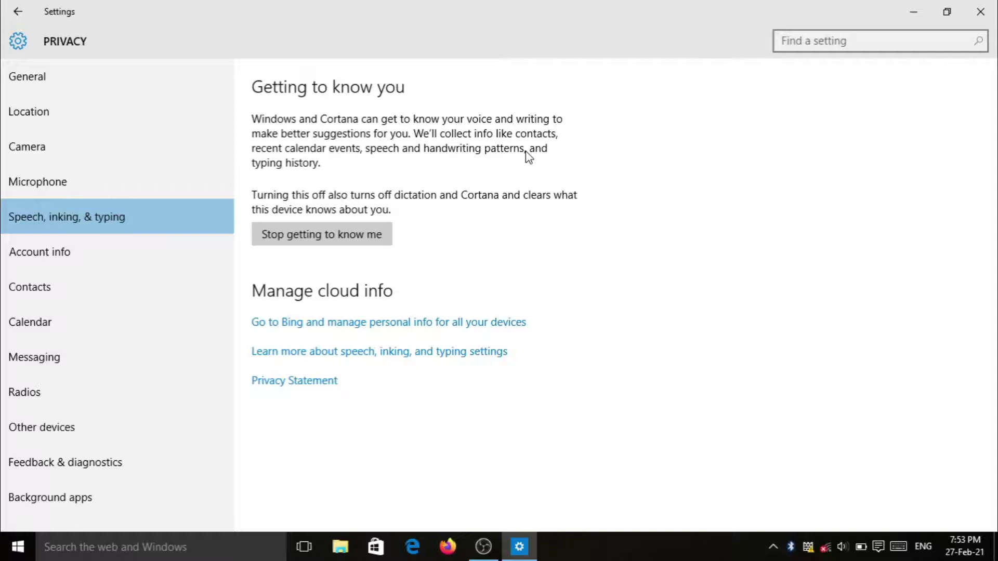
click(272, 230)
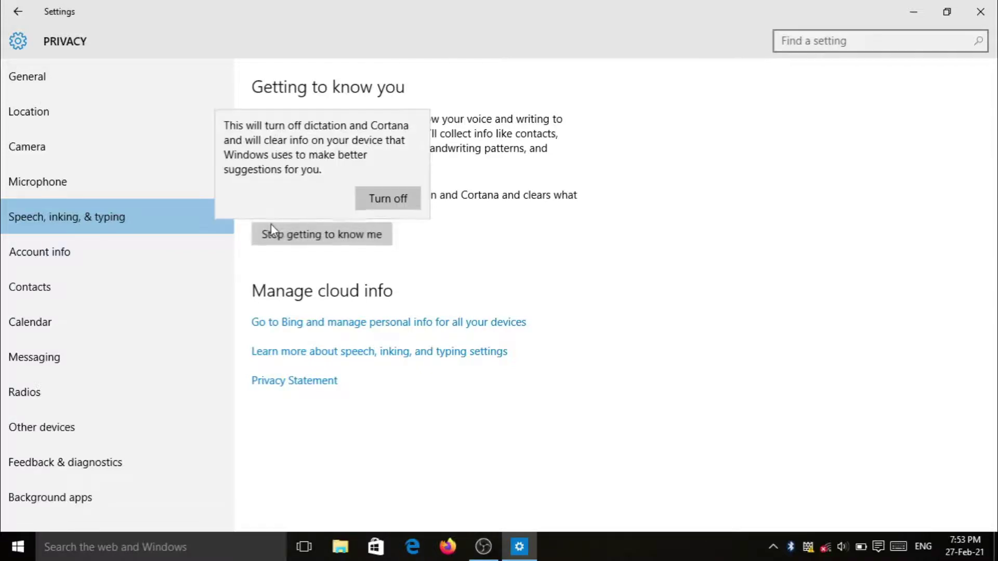
click(391, 200)
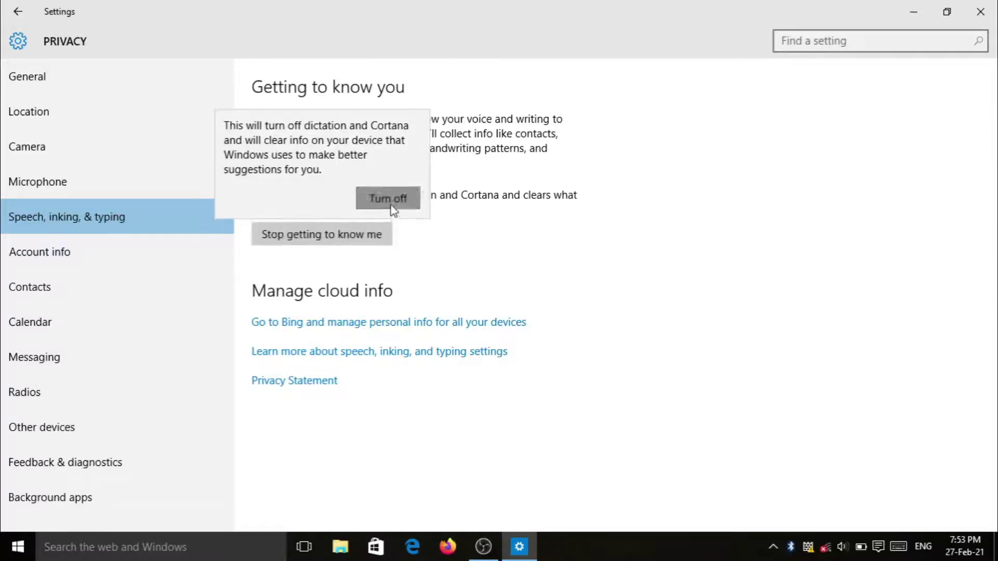
- Review the app access options for account info, contacts, calendar, messaging and radios in the privacy settings
click(121, 270)
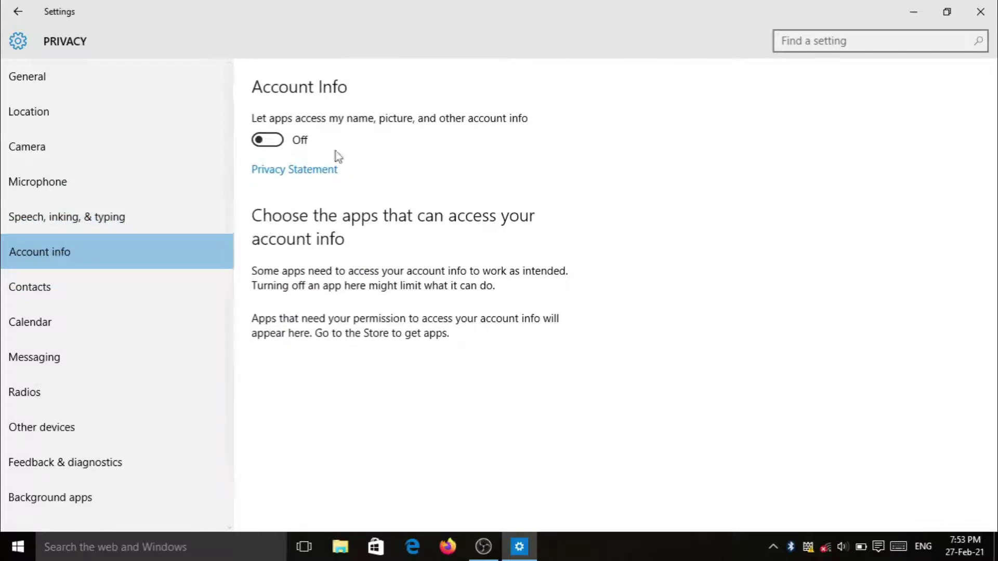
click(271, 141)
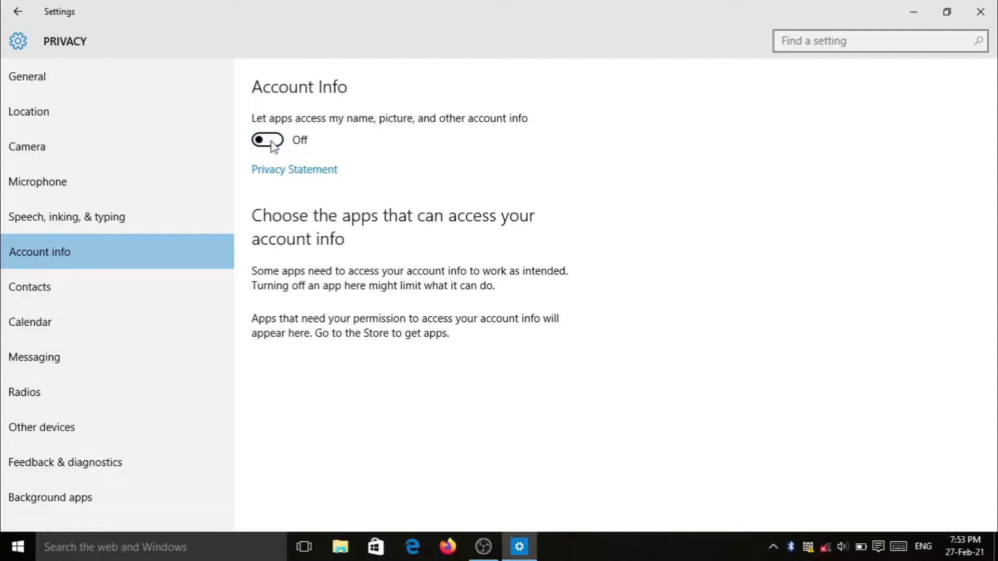
click(122, 300)
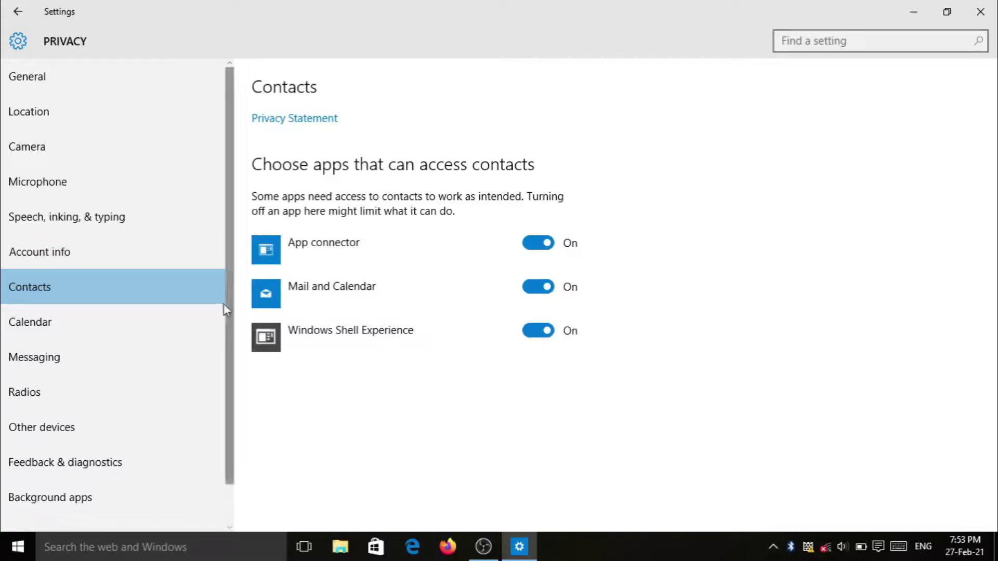
click(205, 336)
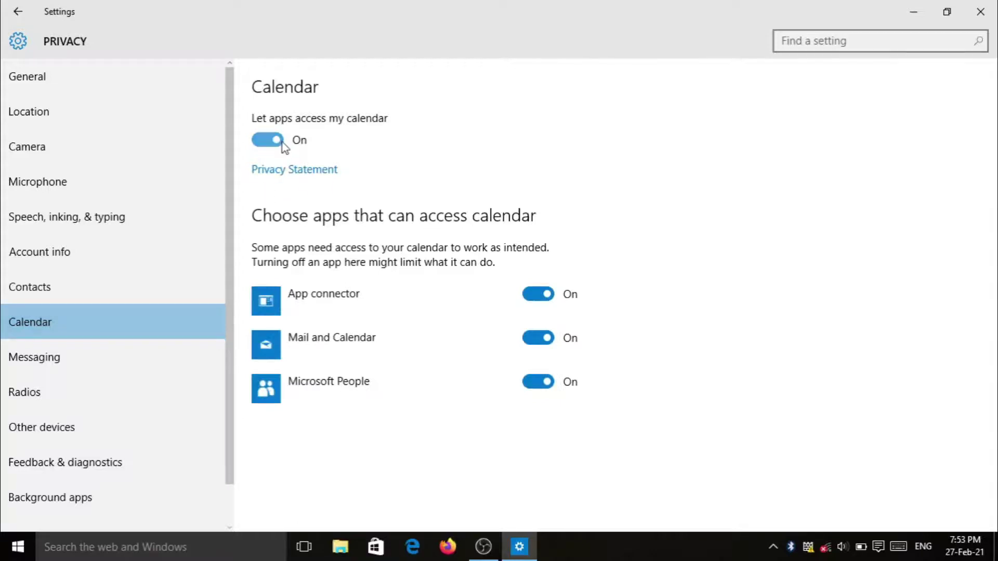
click(120, 354)
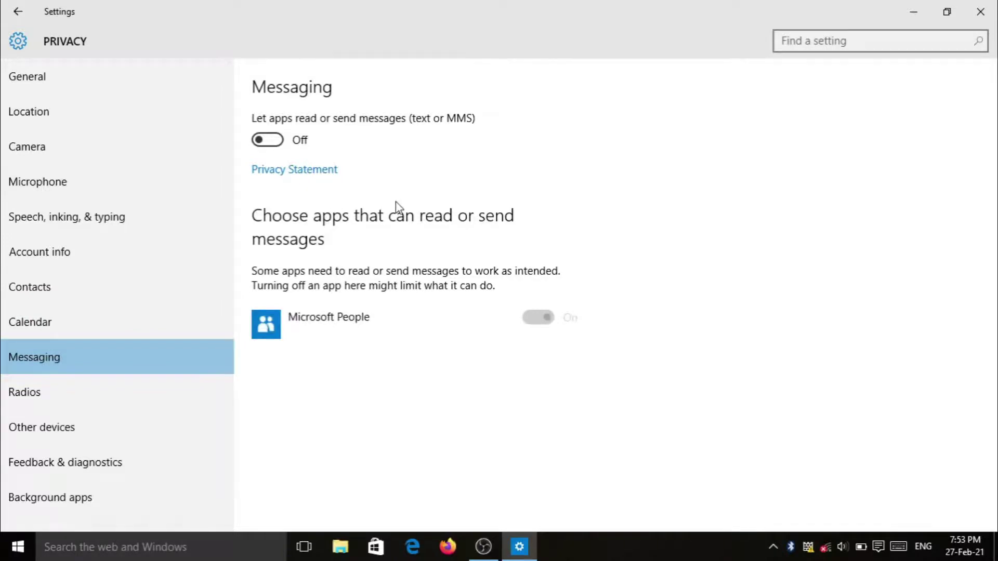
click(194, 393)
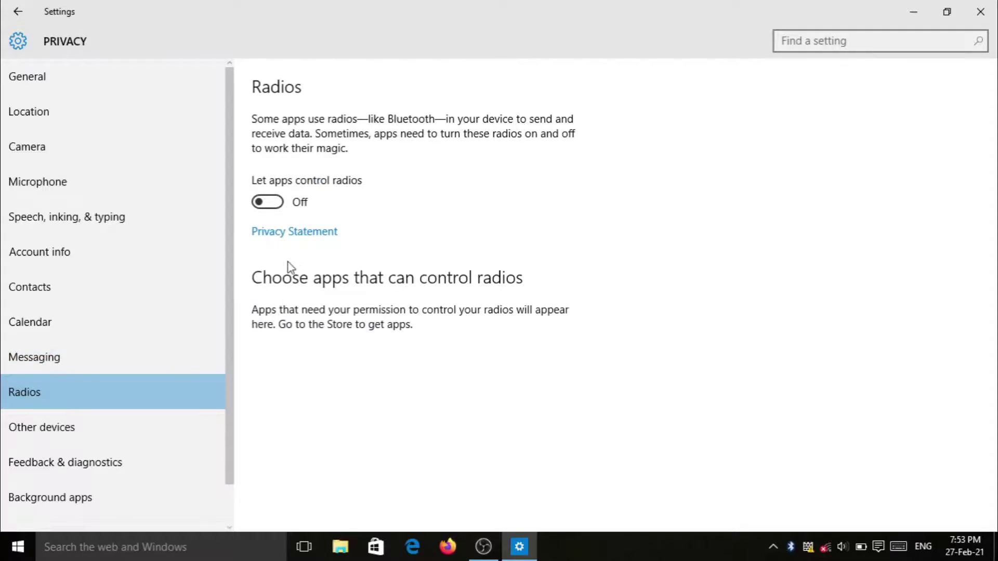
- Turn off automatic sharing and syncing with unpaired wireless devices in the Other devices privacy settings
click(63, 432)
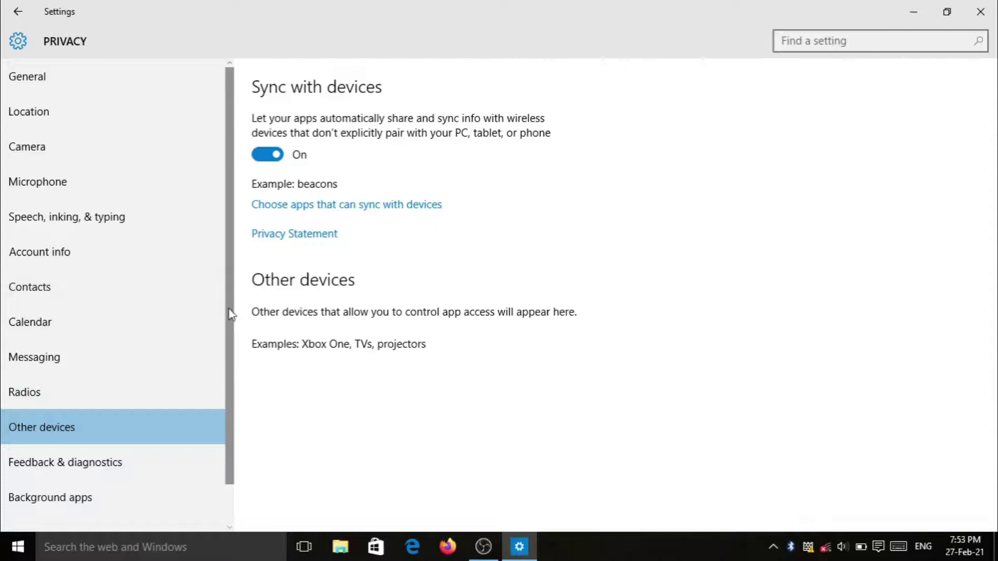
drag(229, 312, 229, 338)
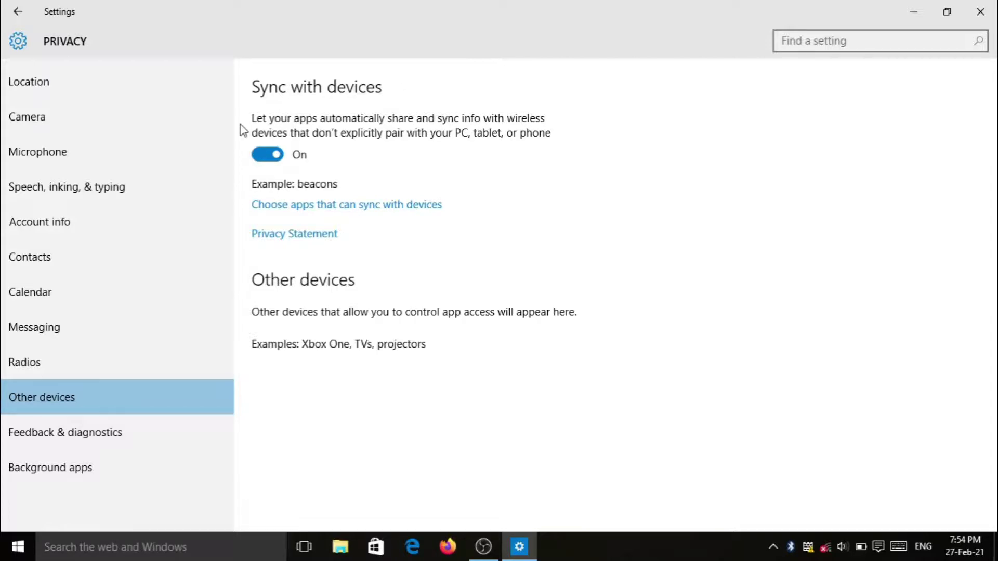
click(269, 154)
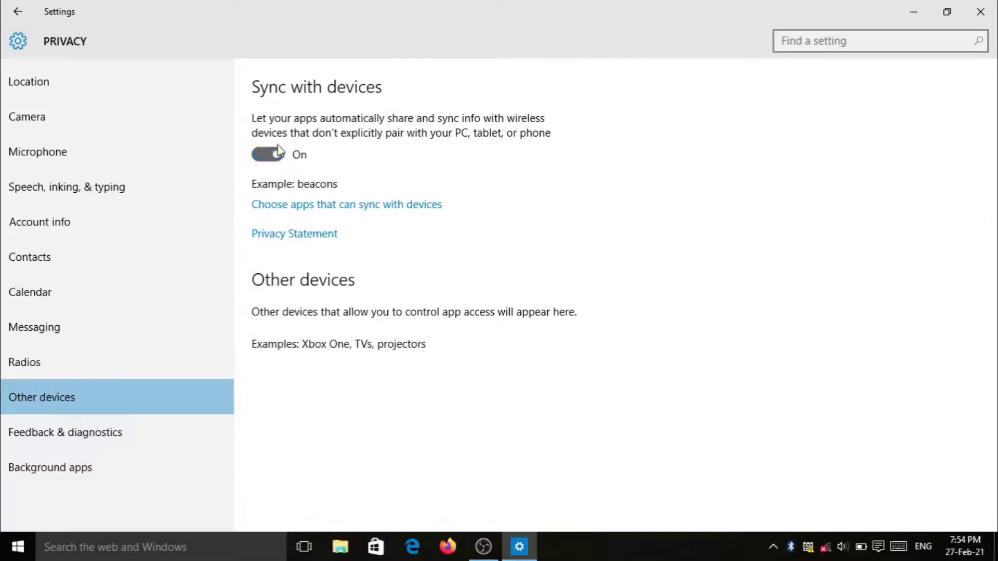
- In Feedback & diagnostics, set the feedback frequency to Never and the device data sent to Microsoft to Basic
click(128, 430)
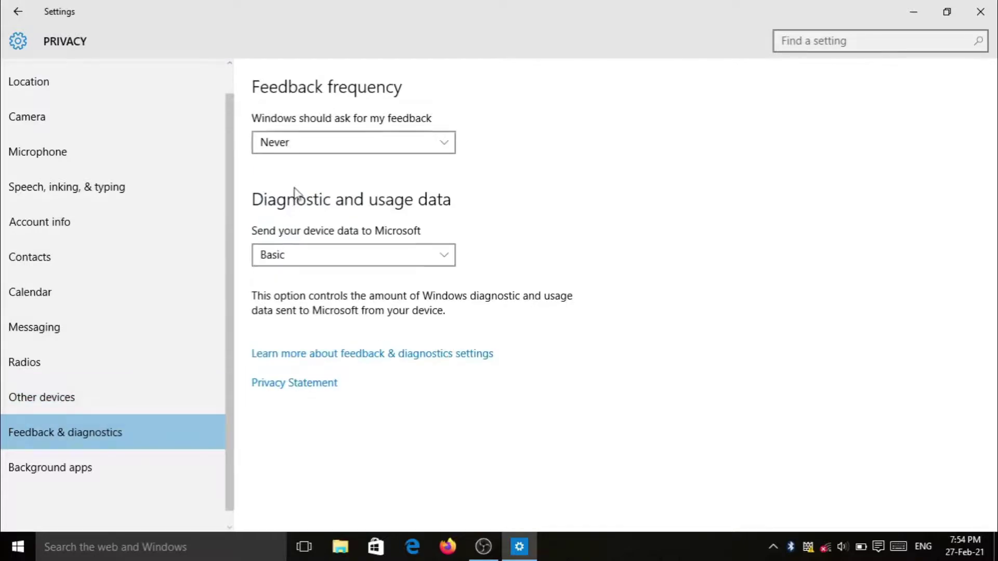
click(296, 145)
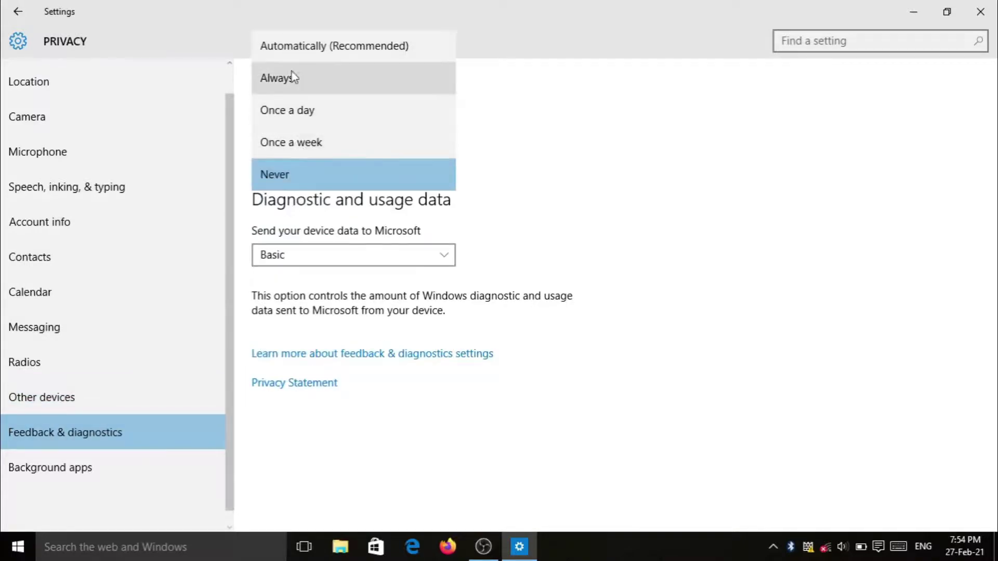
click(331, 180)
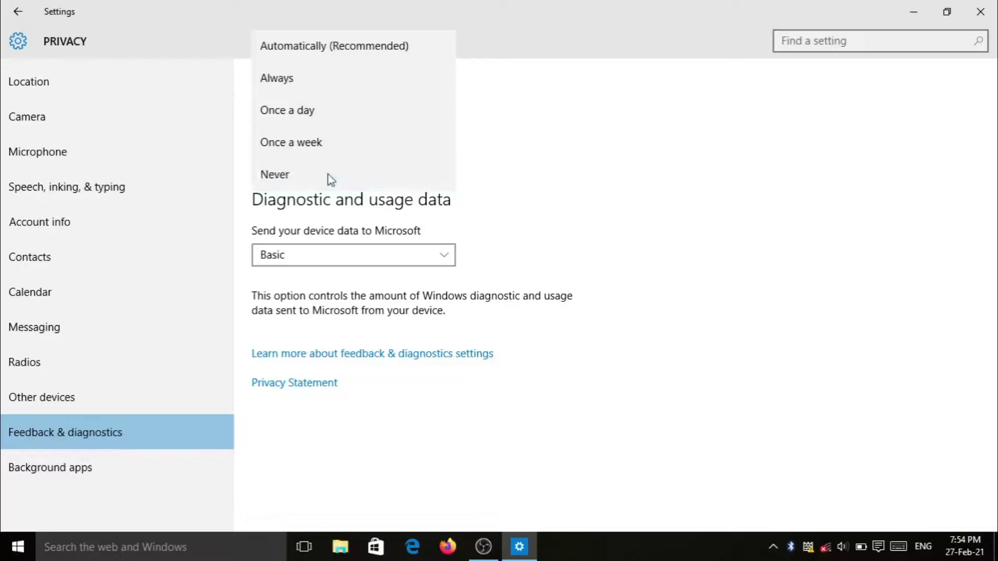
click(330, 253)
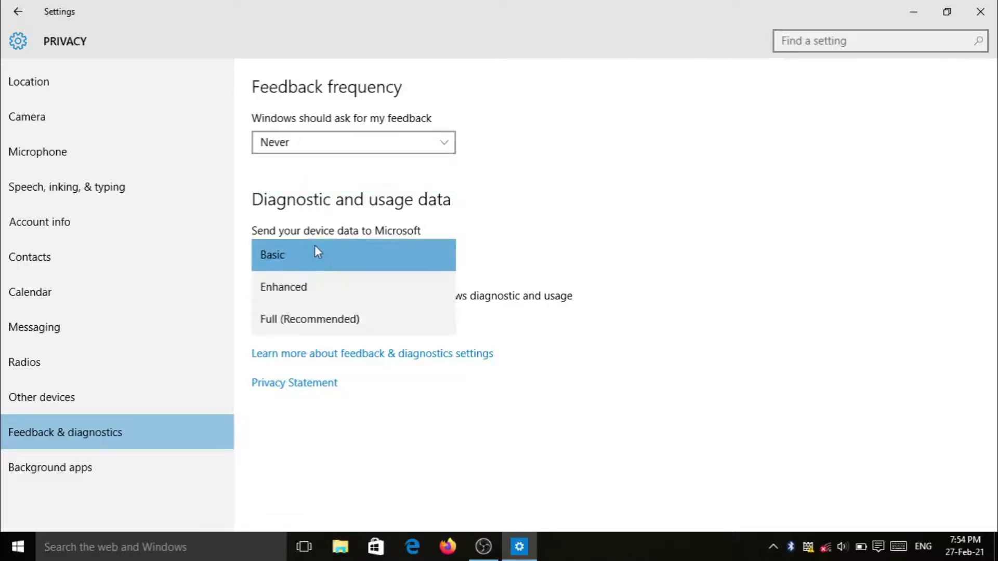
click(314, 247)
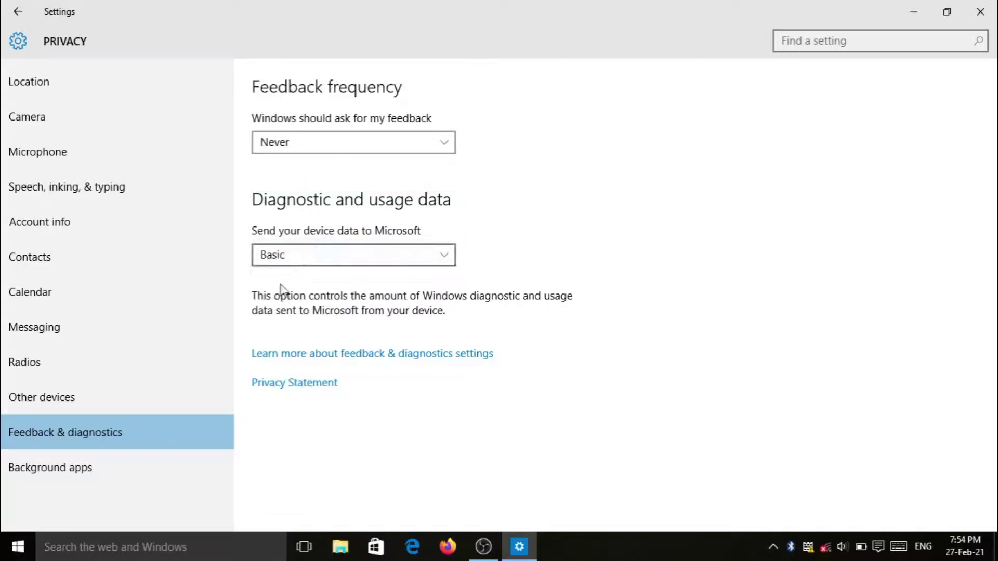
- In the background apps settings, turn off March of Empires: War of Lords and turn on Store
click(132, 482)
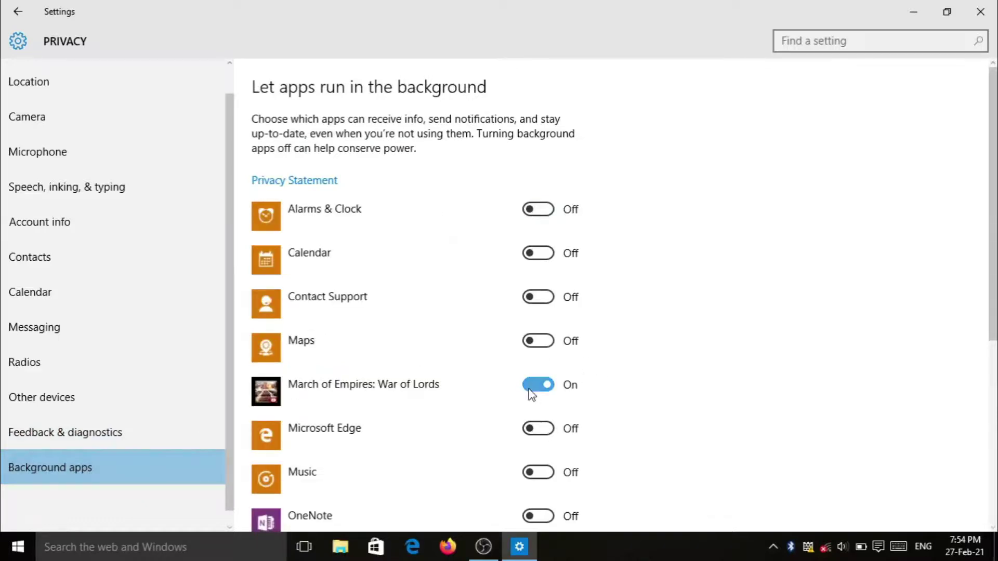
click(570, 386)
drag(997, 217, 996, 403)
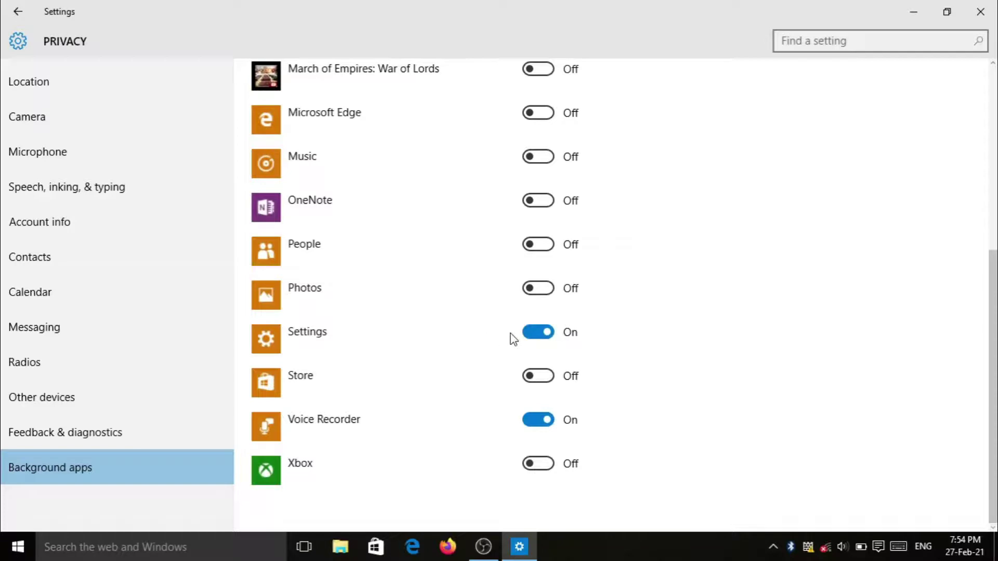
click(526, 384)
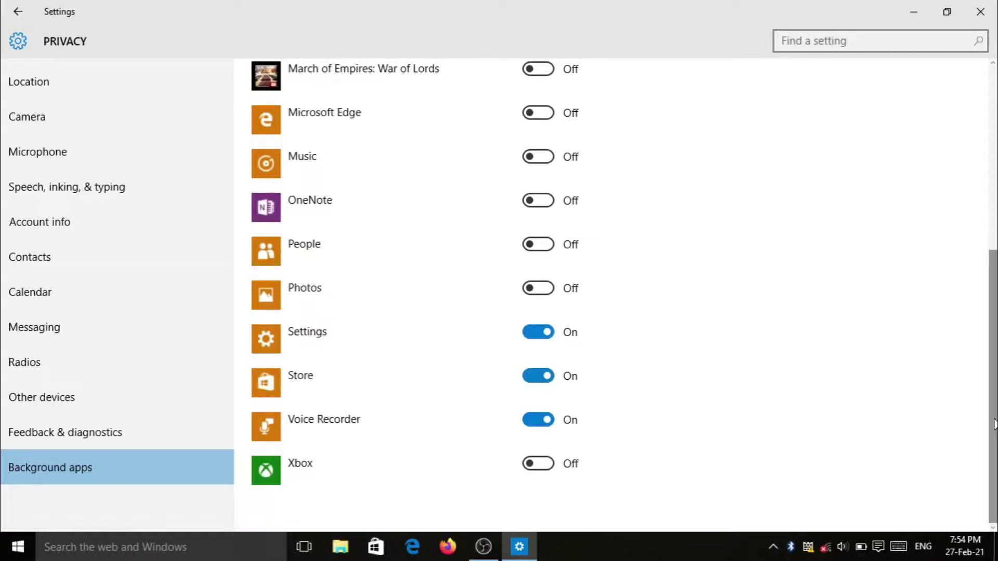
mouse_move(994, 411)
mouse_down()
mouse_move(974, 296)
mouse_move(974, 197)
mouse_move(995, 425)
mouse_up()
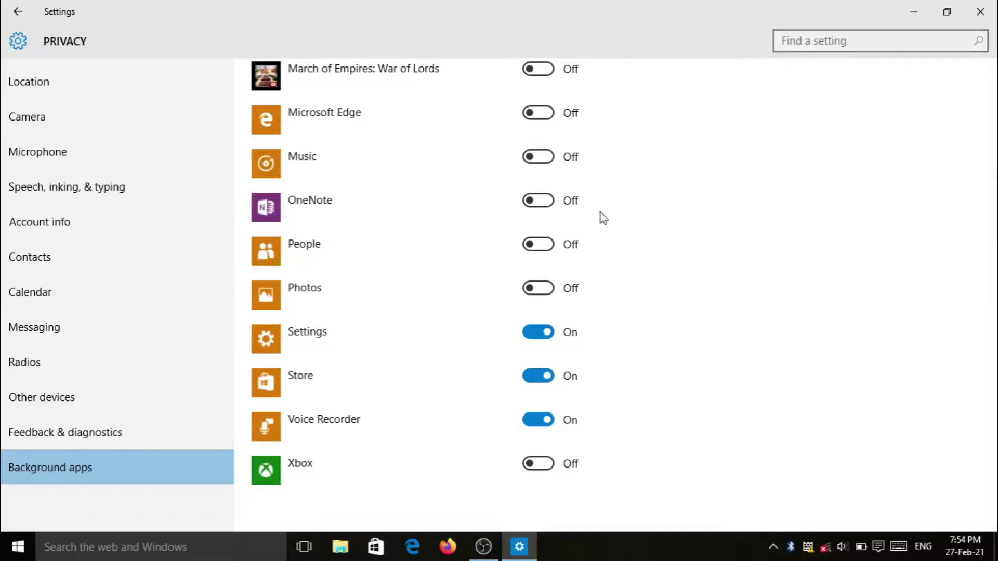
mouse_move(994, 383)
mouse_down()
mouse_move(994, 235)
mouse_move(996, 384)
mouse_up()
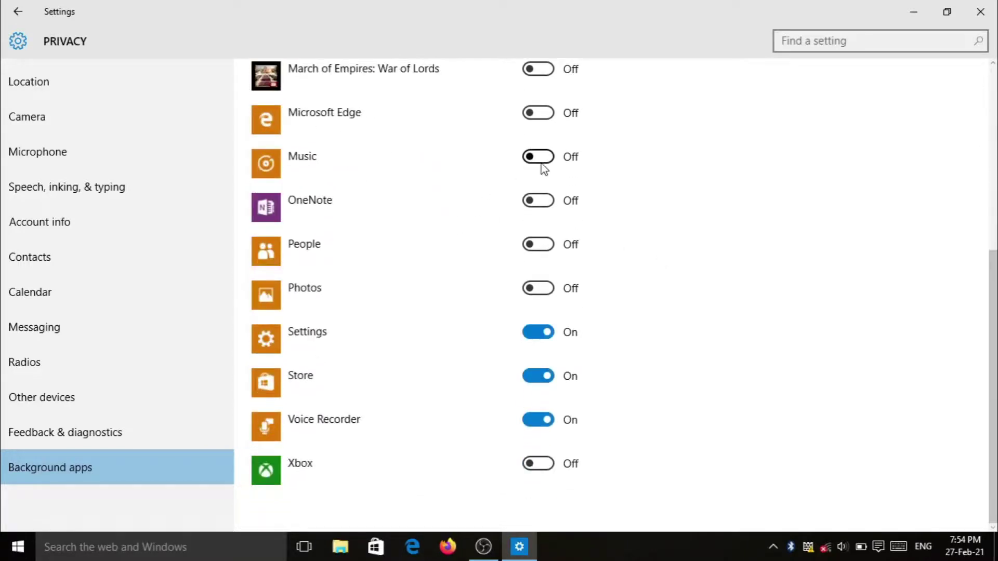
key(super)
text(ekr)
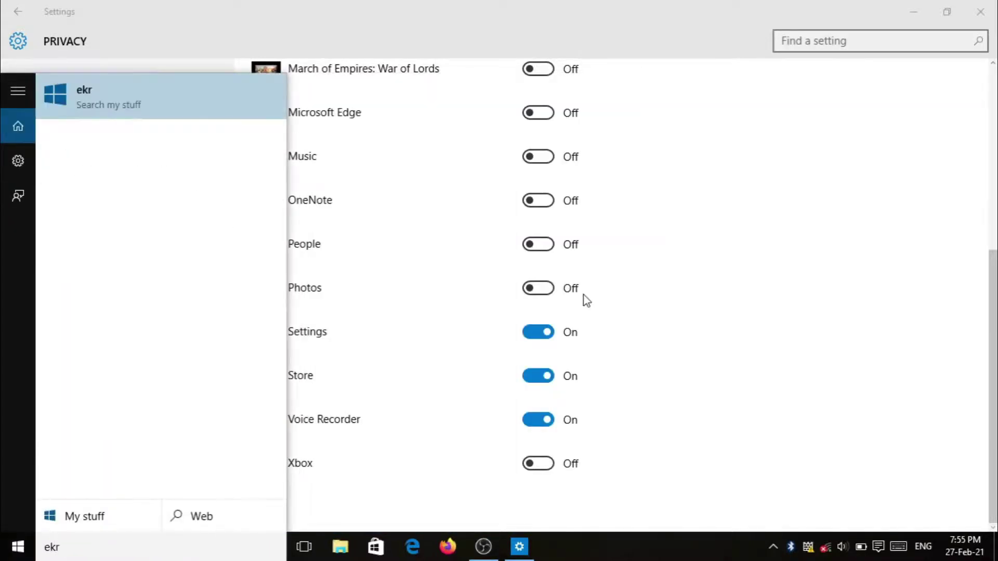
key(BackSpace)
key(BackSpace)
key(BackSpace)
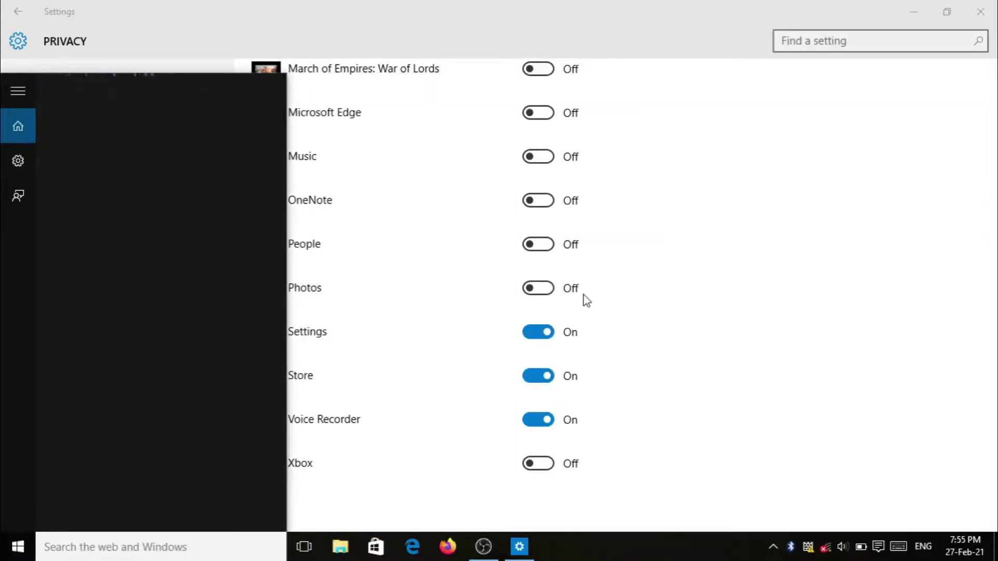
- Open the Music folder on Local Disk (D:), play the Alan Walker - Fade track, and shrink the player to a floating window
click(340, 546)
double_click(407, 289)
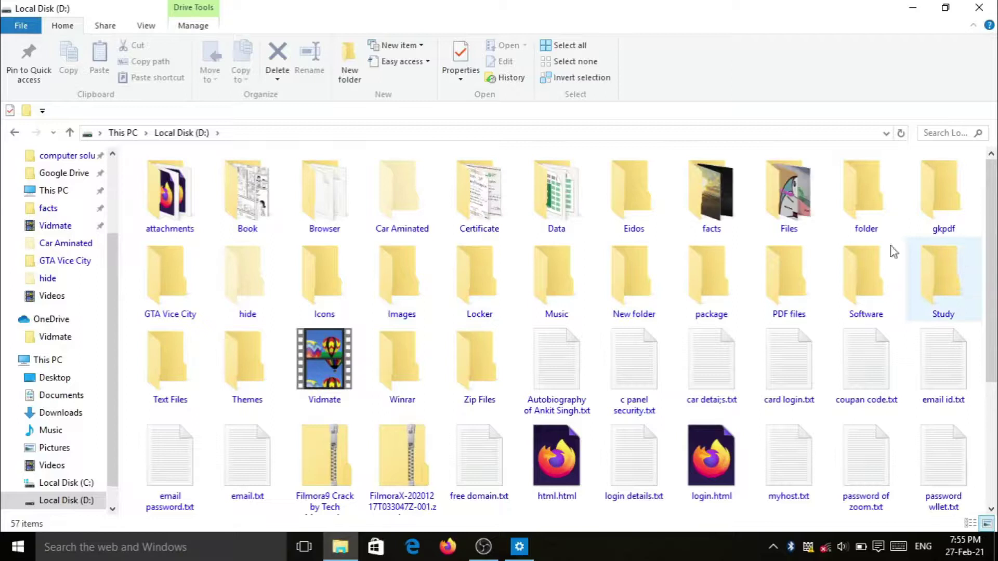
double_click(561, 242)
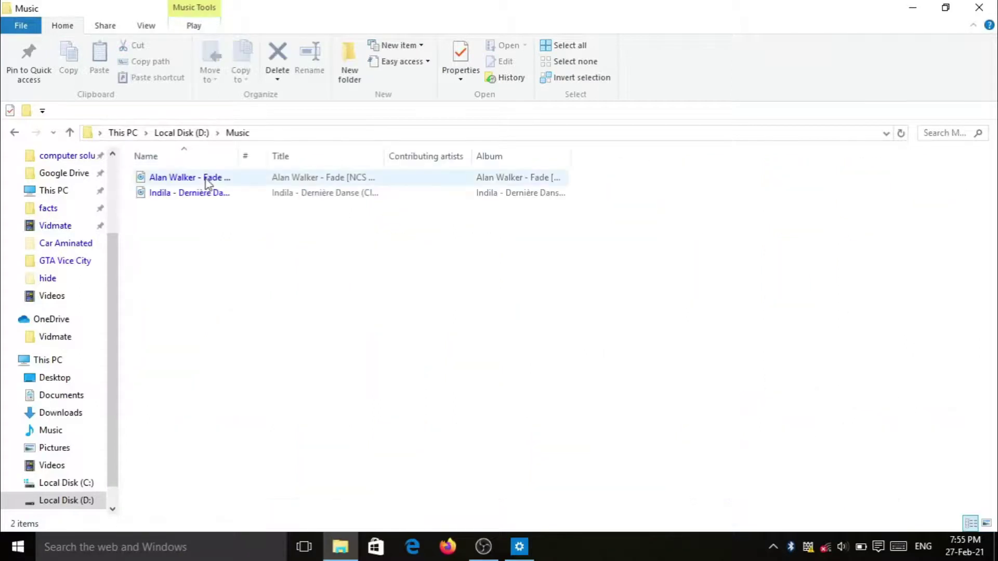
click(205, 178)
double_click(206, 179)
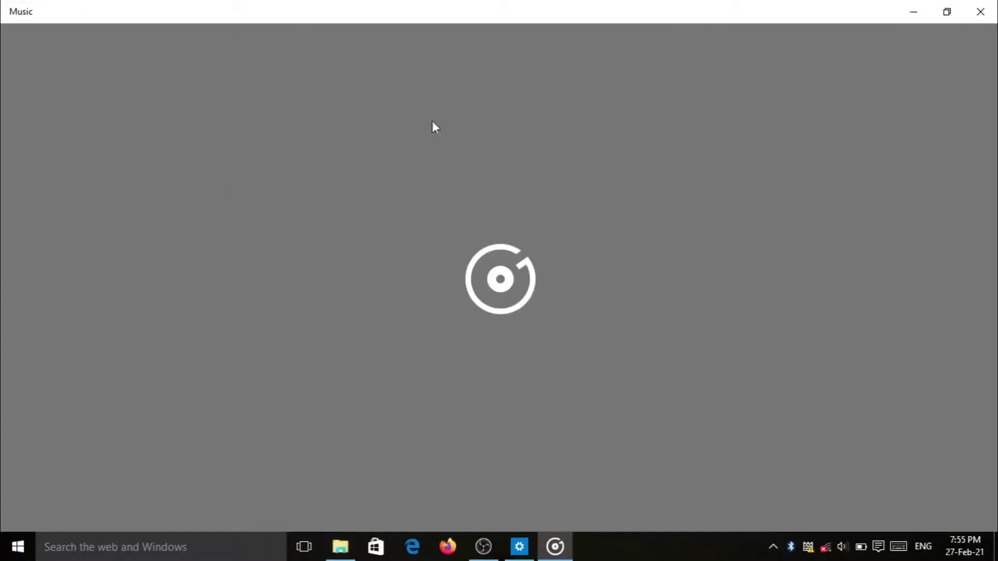
drag(719, 6, 633, 54)
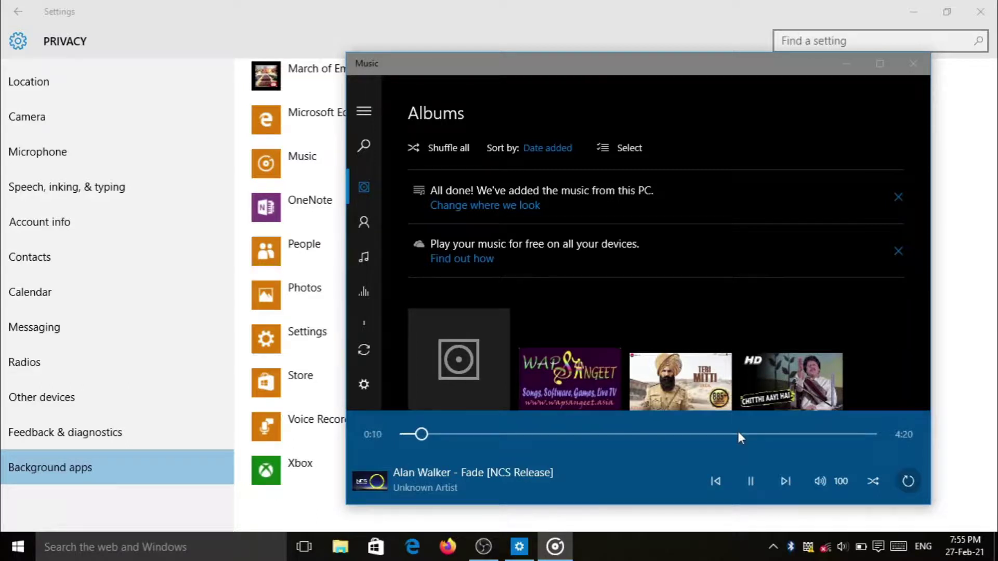
- Minimize the music player and allow the Music app to run in the background
click(846, 63)
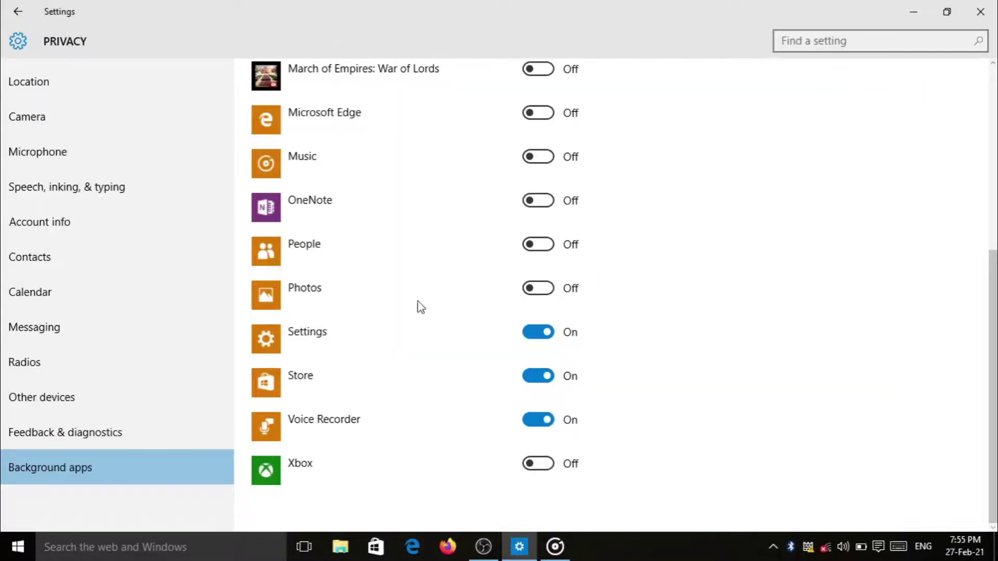
click(529, 165)
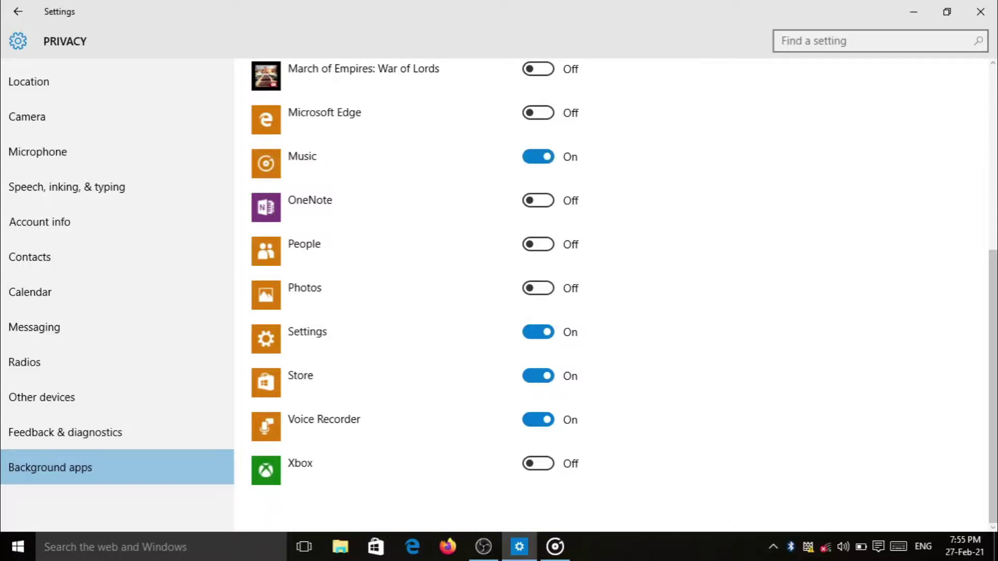
- Bring back the minimized music player to check its playback, and close it
click(555, 546)
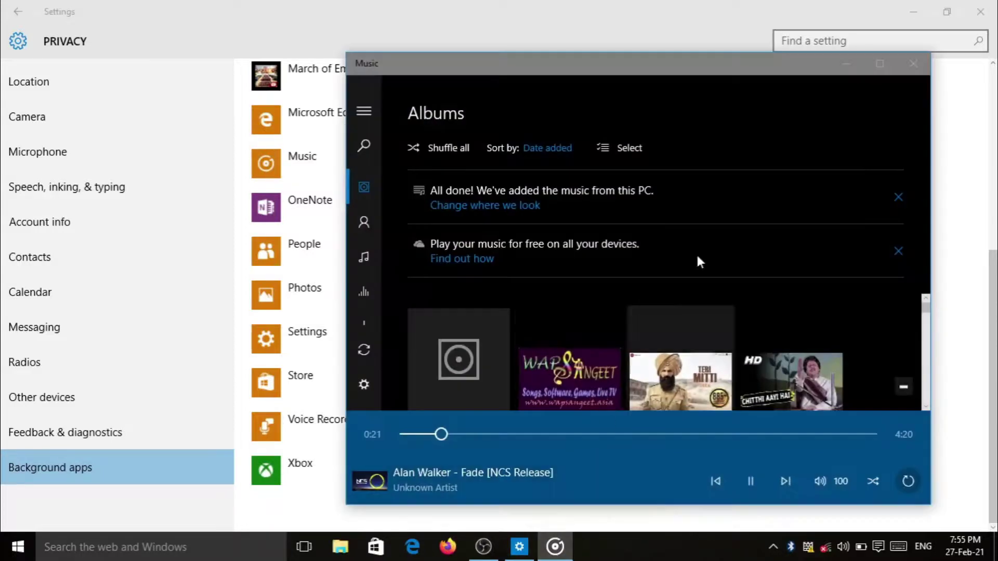
click(846, 62)
click(555, 547)
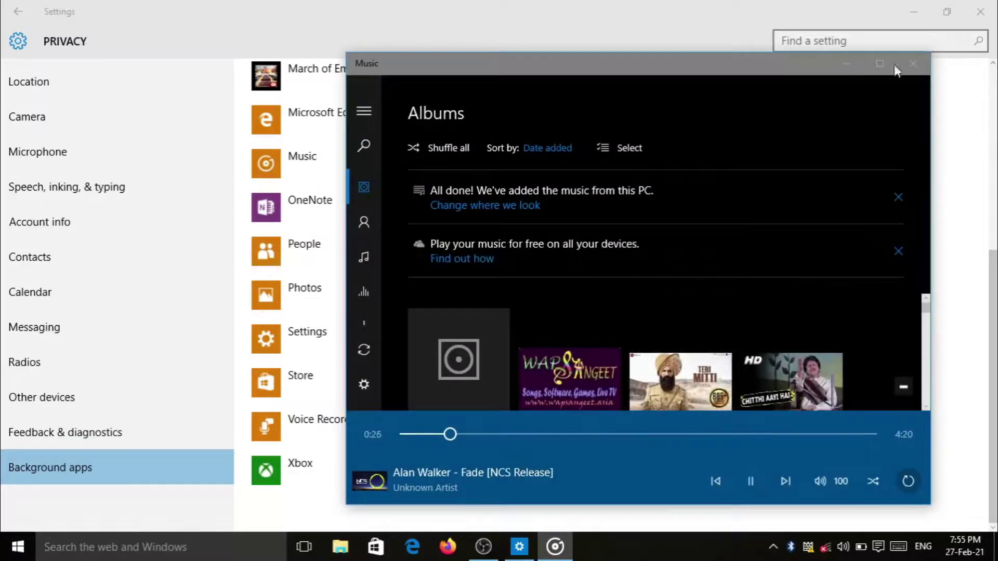
click(916, 64)
- Search the computer for ncs, open the Alan Walker - Fade track from the results, and minimize the player
key(super)
text(ncs)
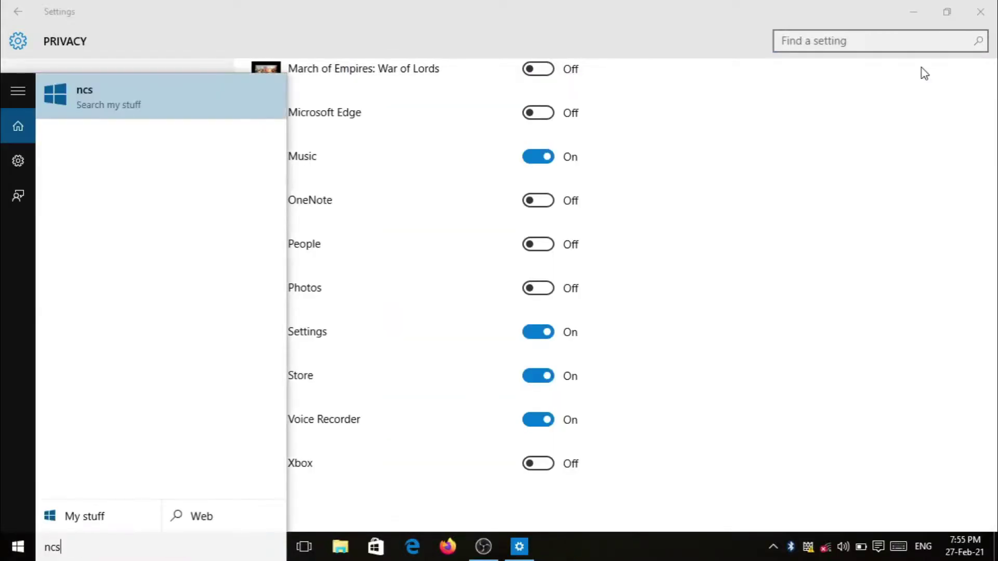
key(Return)
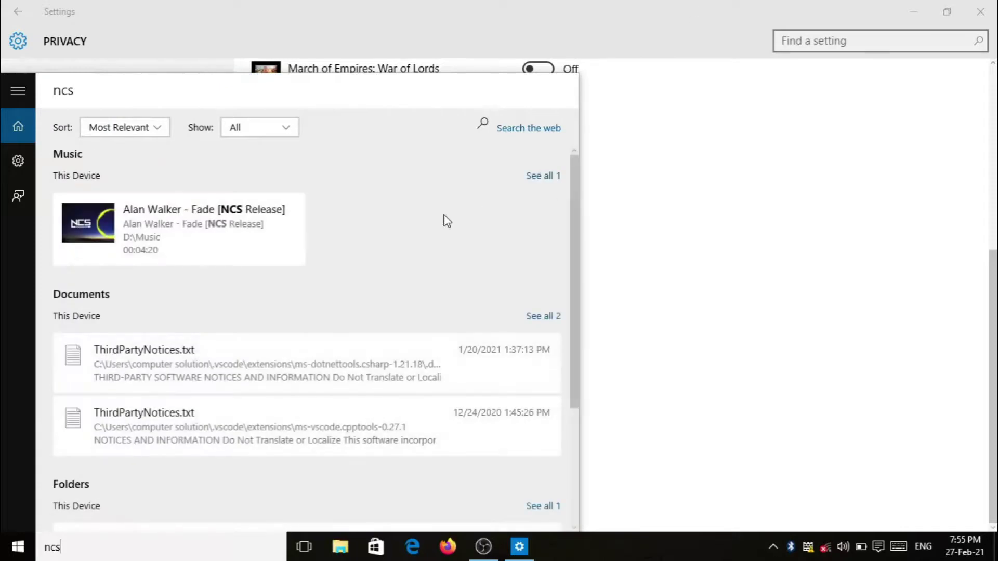
click(174, 216)
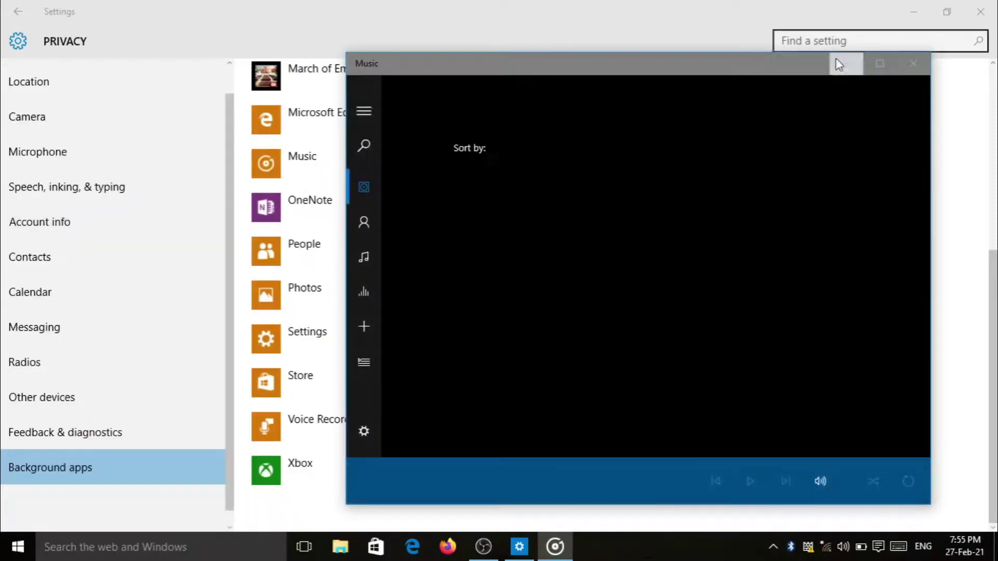
click(846, 63)
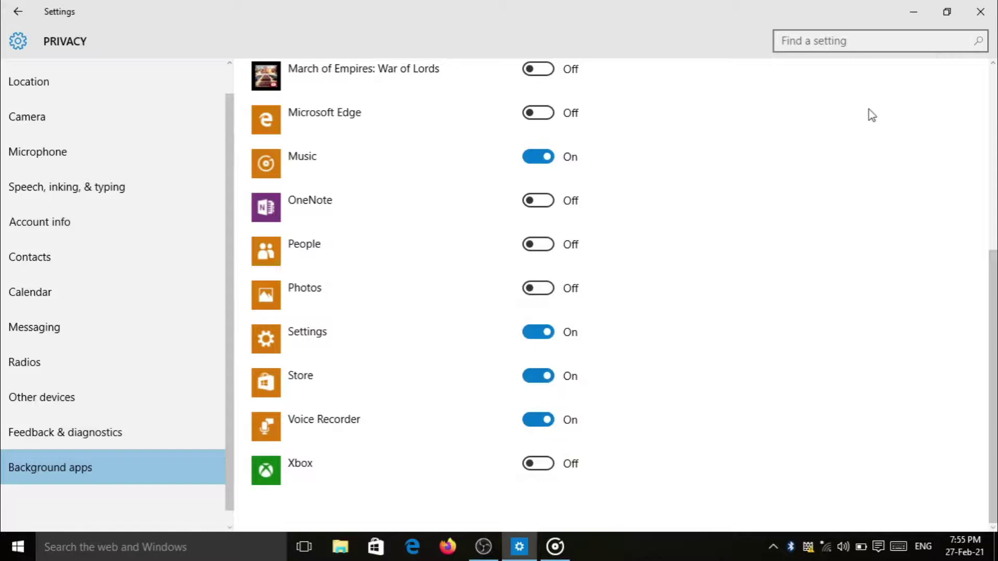
- Turn off Music in the background apps settings and close both the Music app and Settings
scroll(982, 208, up, 2)
scroll(994, 307, up, 1)
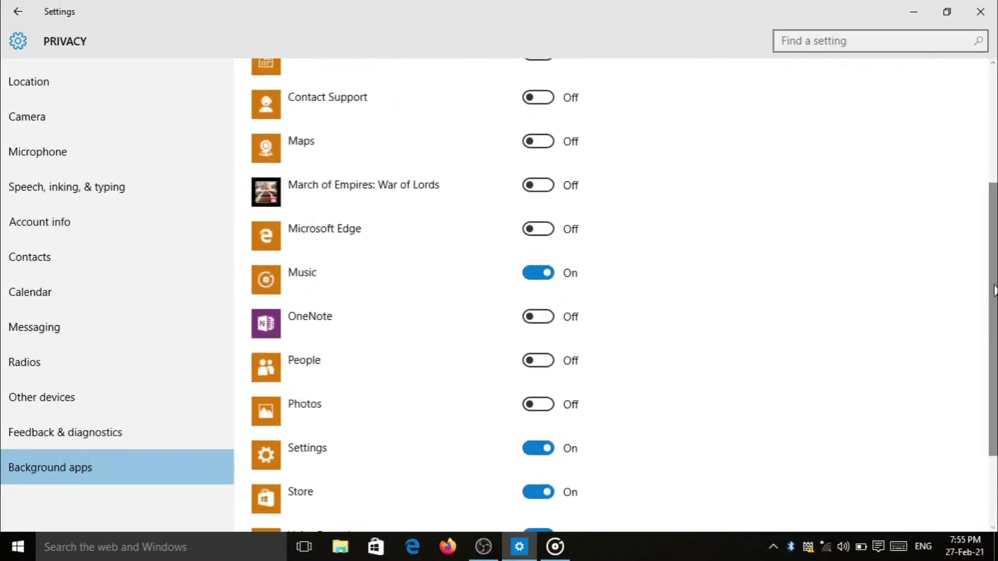
click(547, 281)
right_click(555, 547)
click(556, 519)
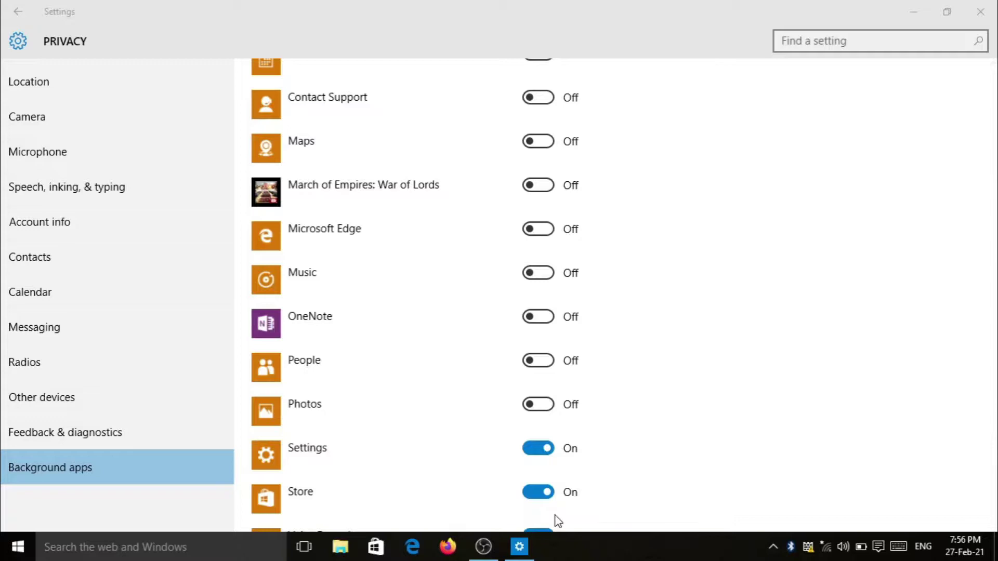
click(648, 450)
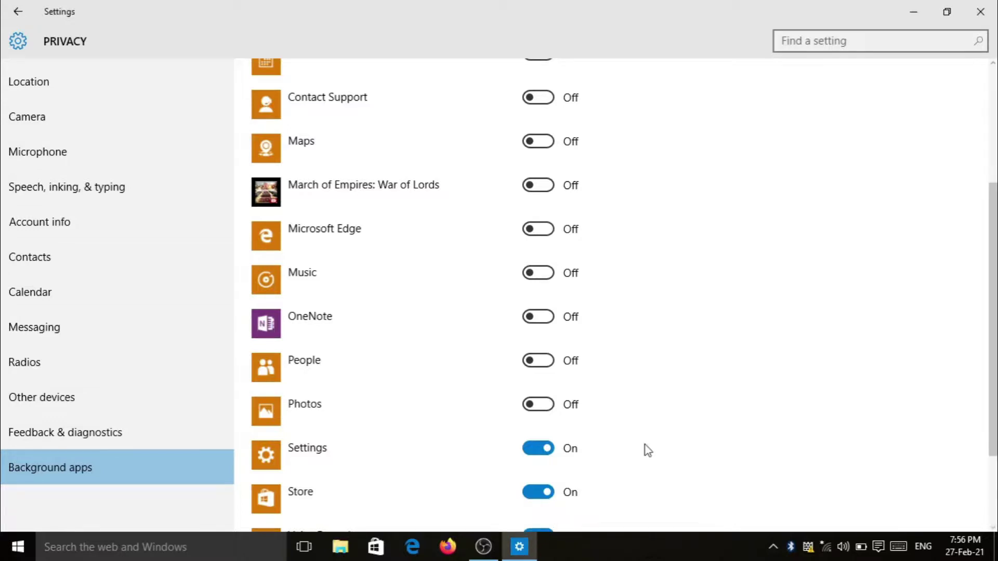
drag(996, 281, 995, 104)
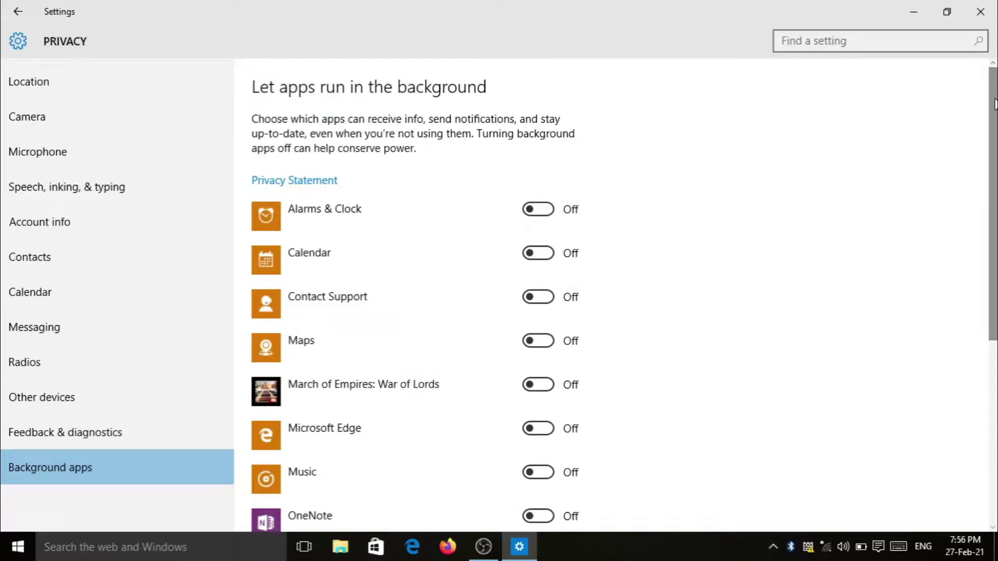
click(980, 11)
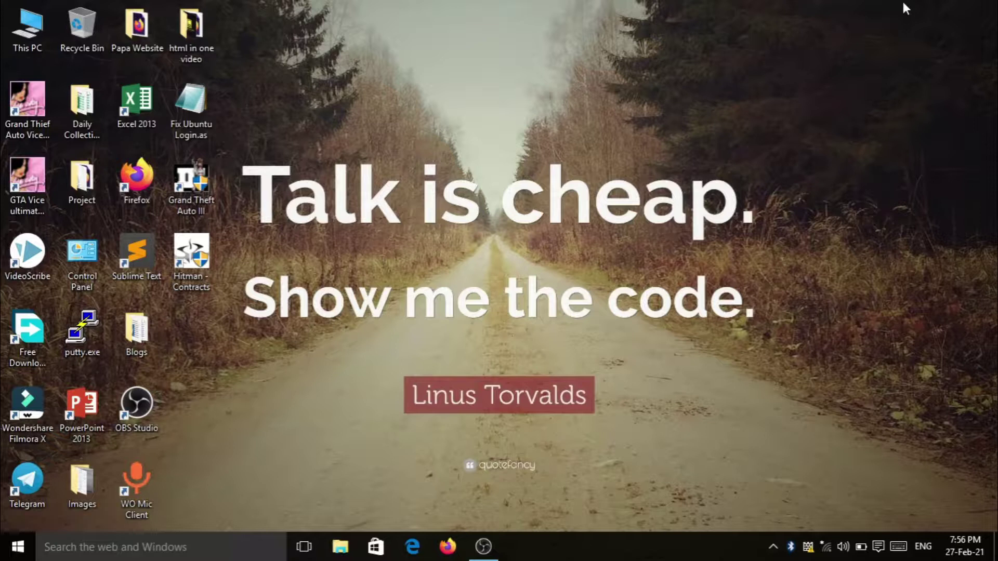
- Open Task Manager in a maximized window and examine the startup programs and their status, selecting the Chrome entry
right_click(669, 547)
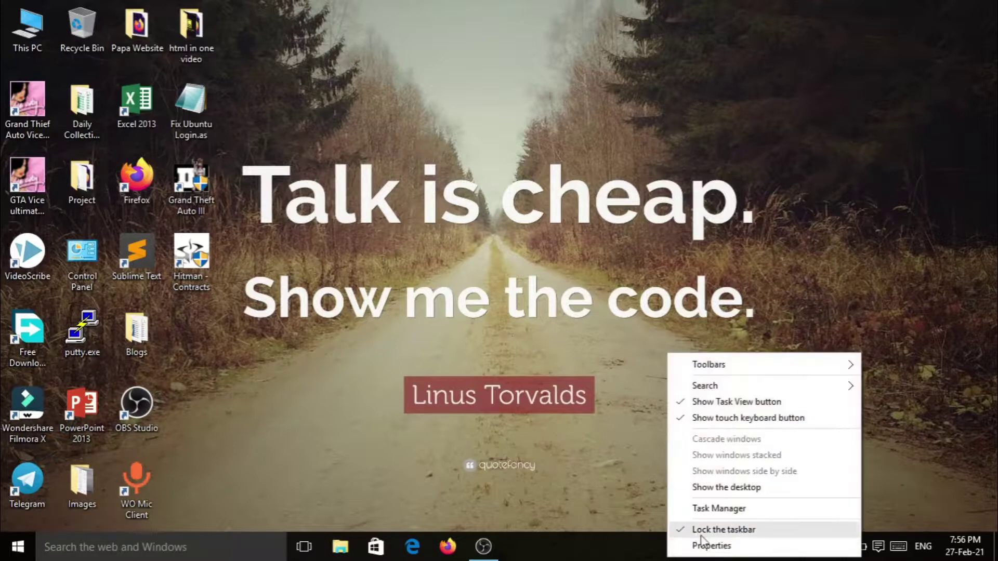
click(703, 507)
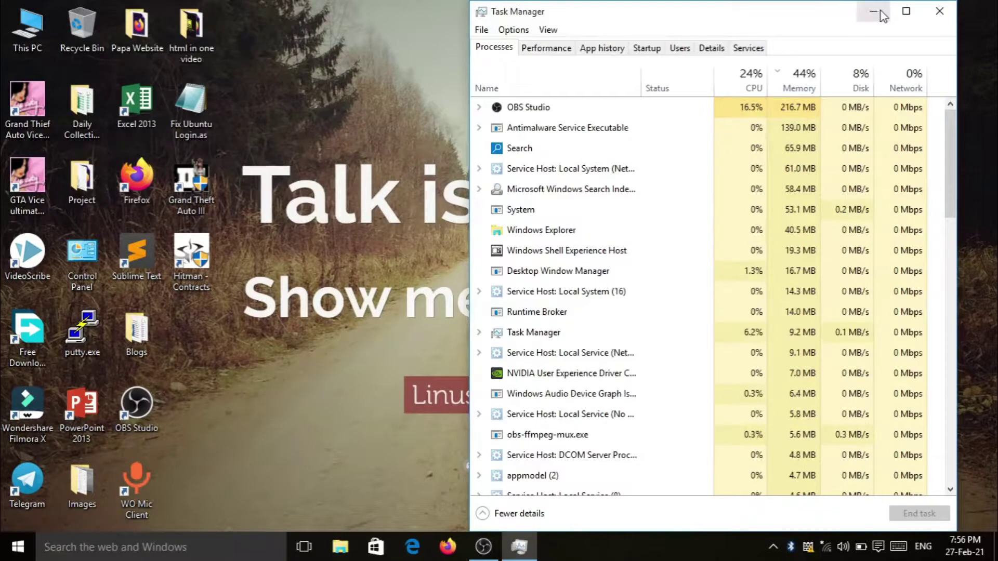
click(906, 11)
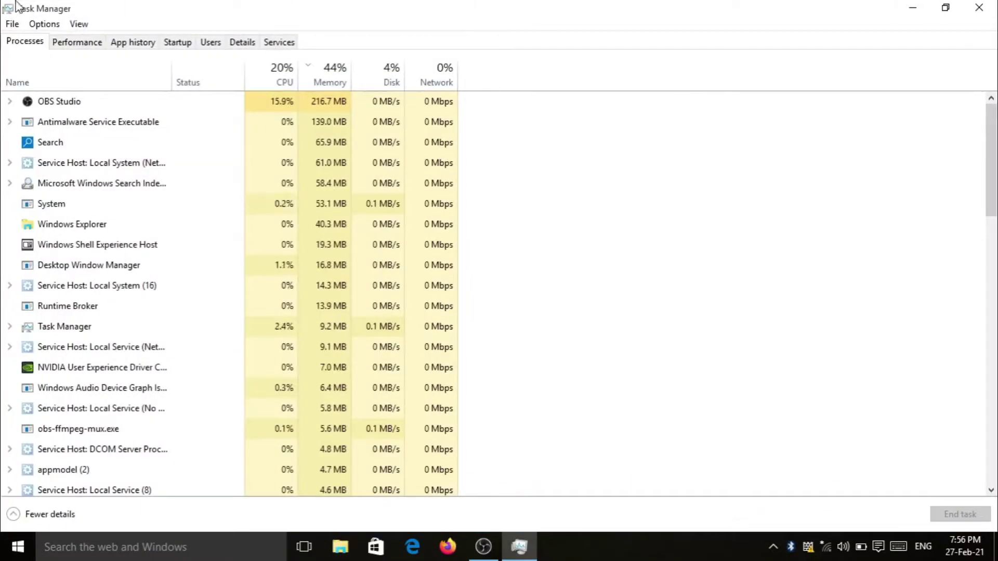
click(168, 41)
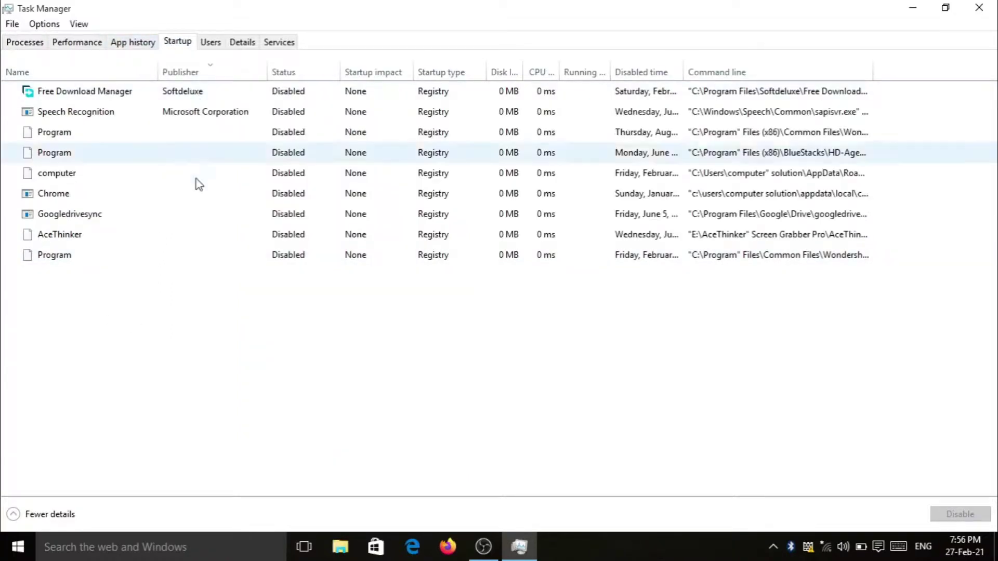
click(220, 195)
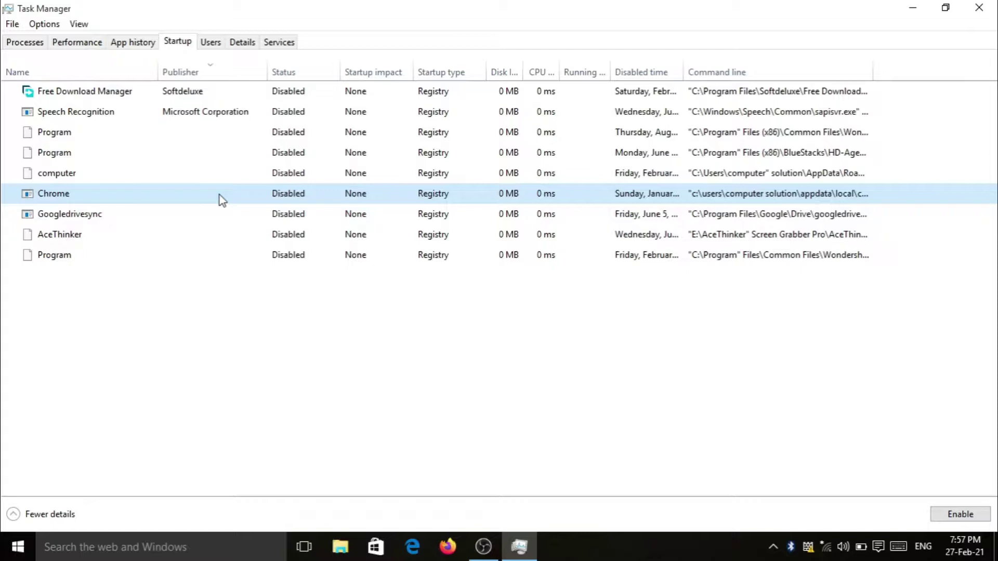
- Examine the CPU performance graph in Task Manager and close the window
click(68, 44)
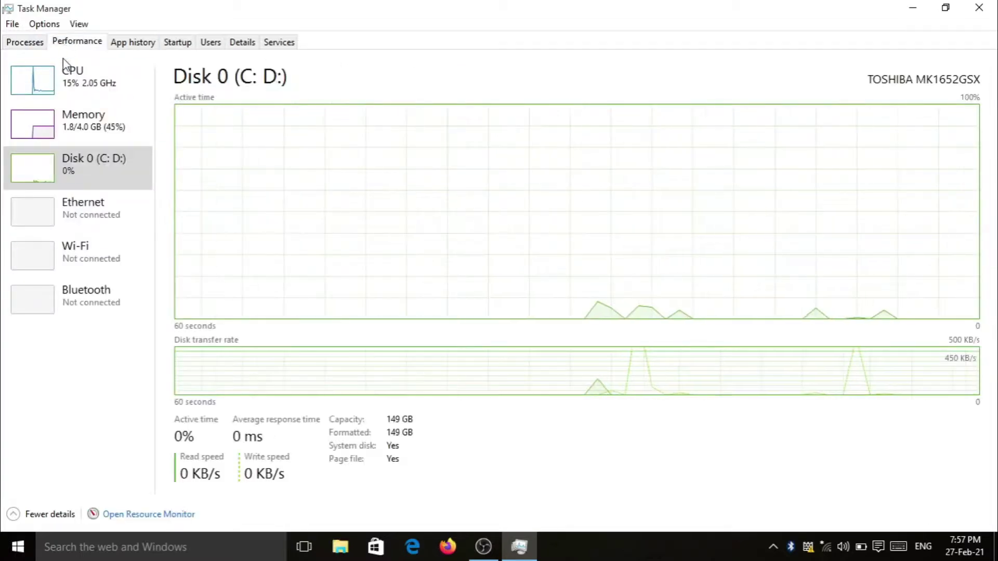
click(65, 67)
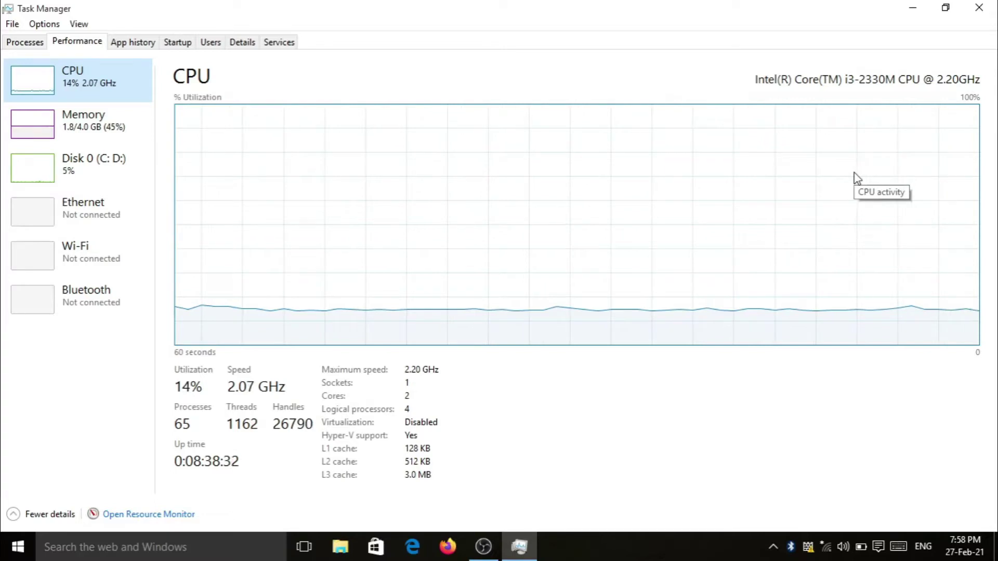
click(979, 7)
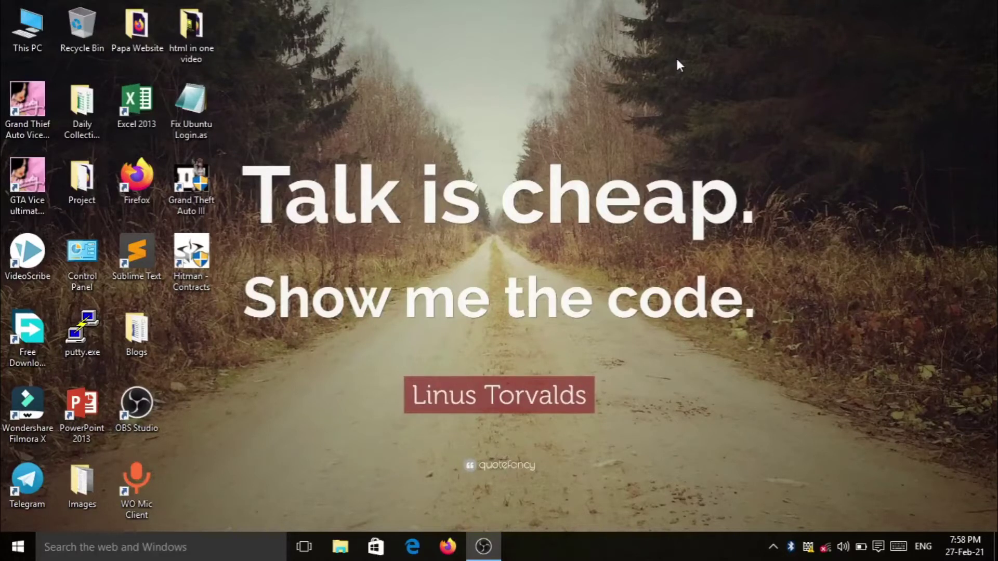
- Open the Services console by running services.msc
key(super+r)
key(BackSpace)
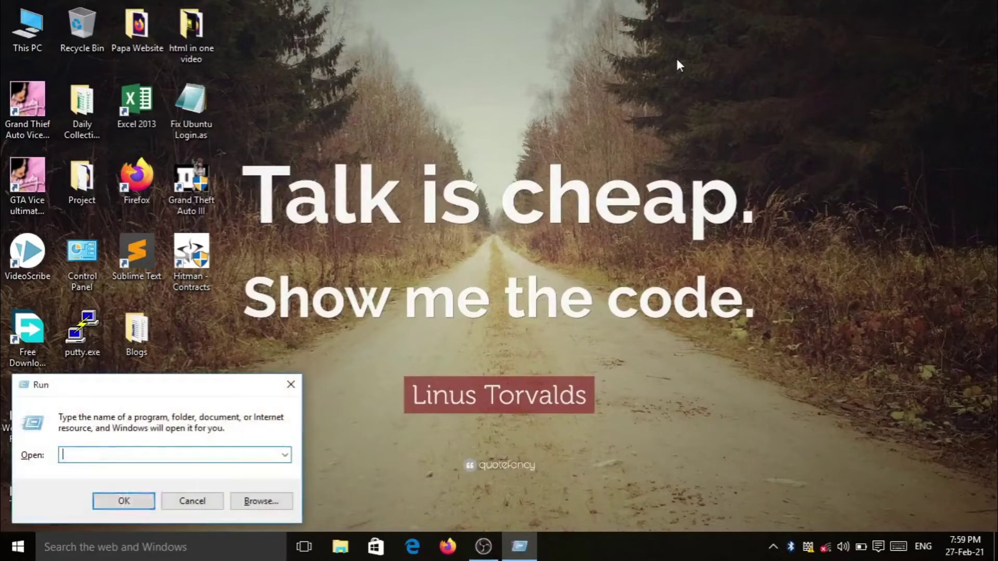
text(servi)
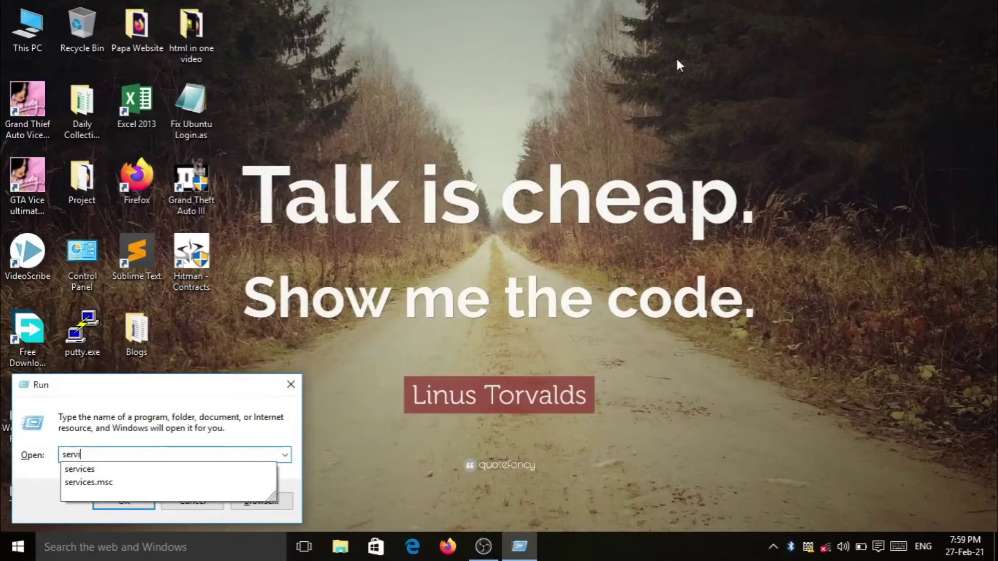
text(ce.msc)
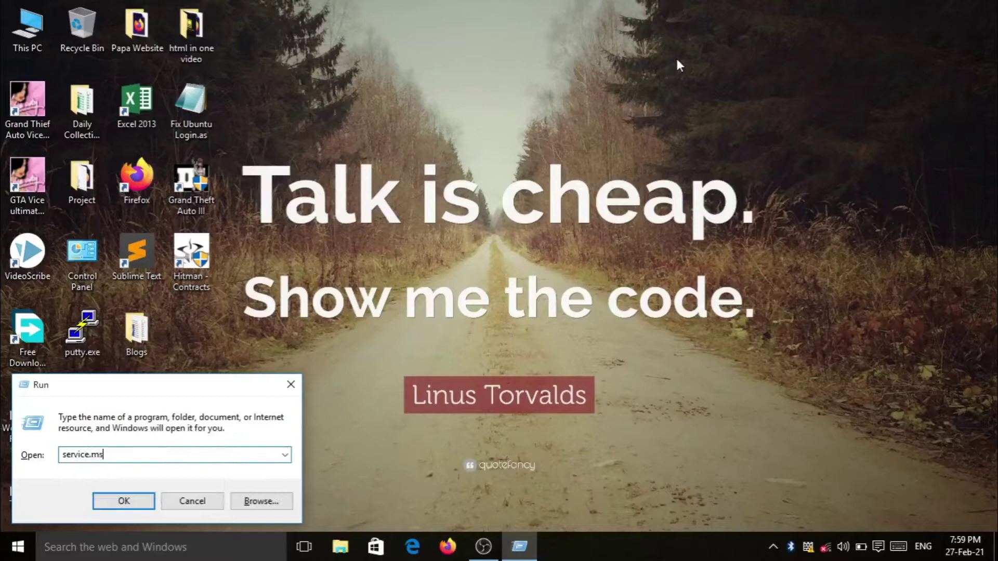
key(Left)
key(Left)
key(Left)
key(Left)
text(s)
key(Return)
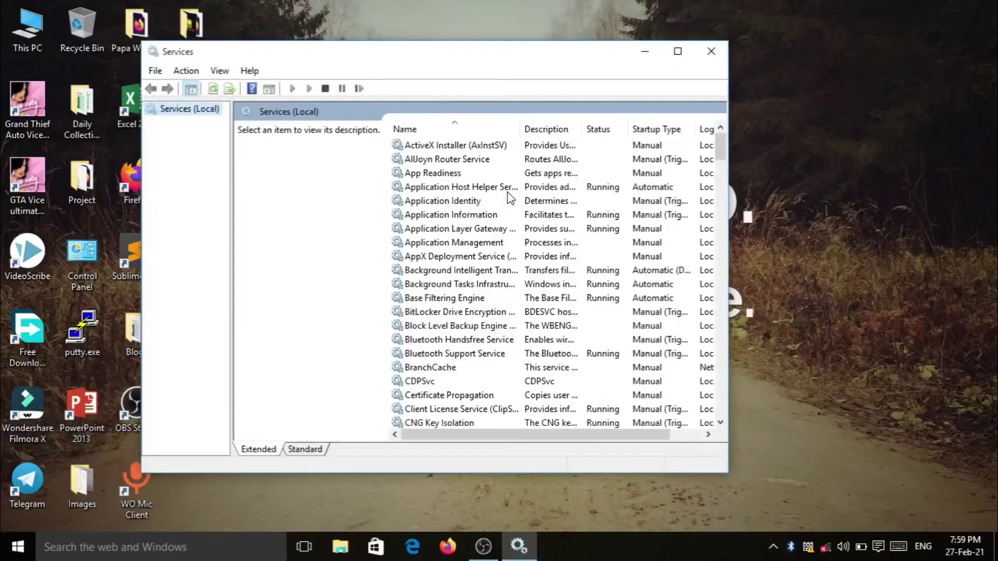
- Find and select the Windows Update service in the services list
click(507, 191)
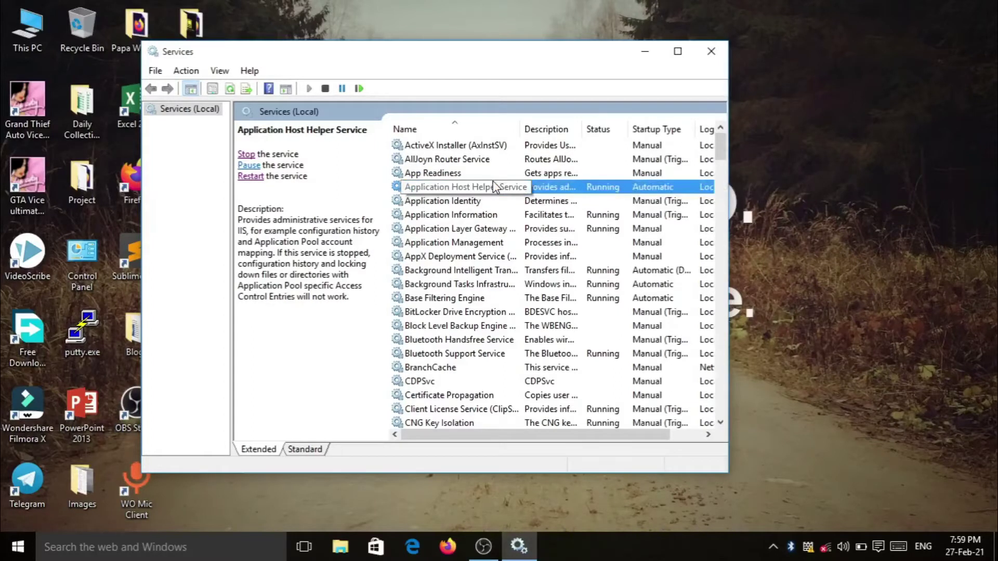
key(w)
click(493, 187)
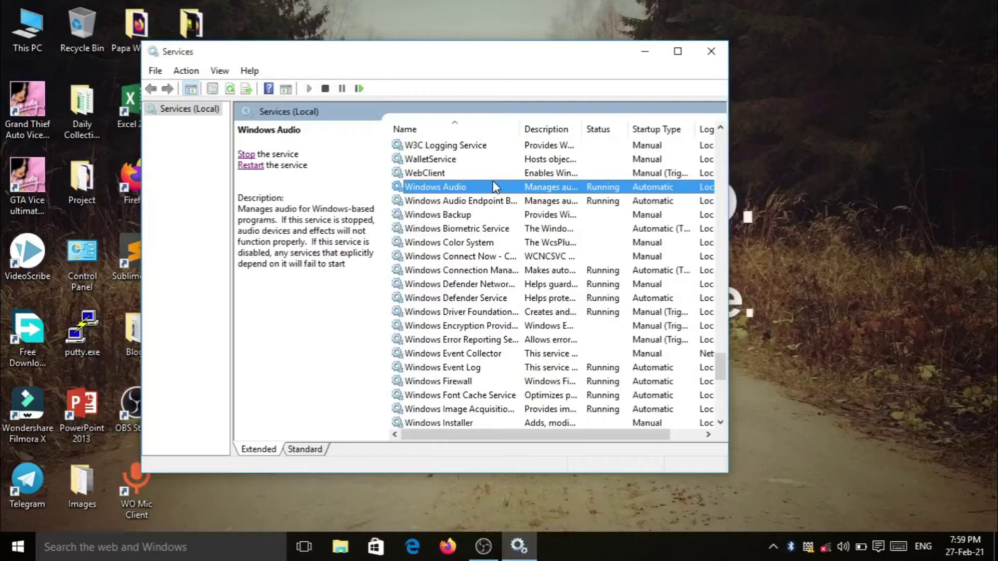
text(windows u)
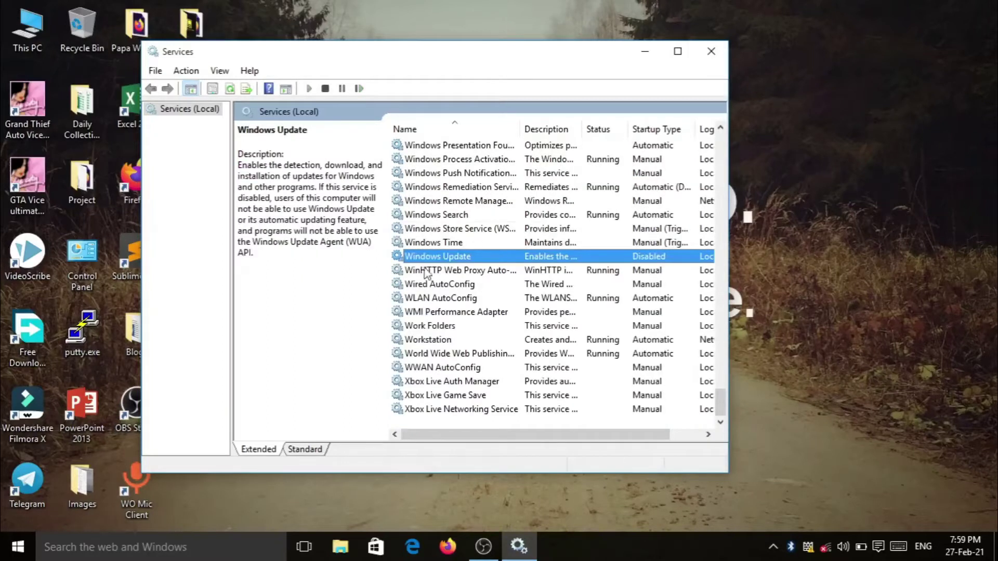
- Set the Windows Update service's startup type to Disabled, apply the change, and close the Services console
right_click(447, 256)
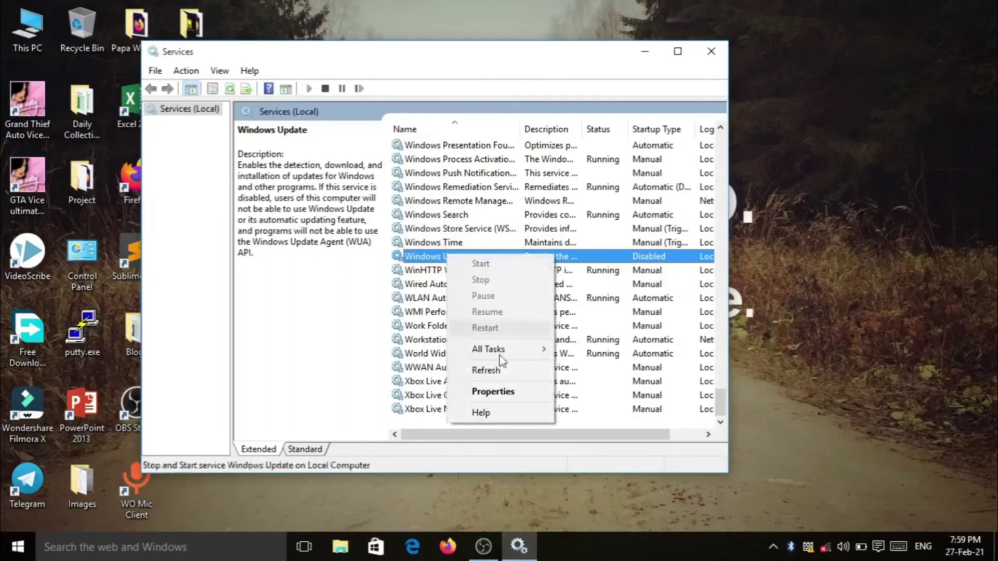
click(499, 391)
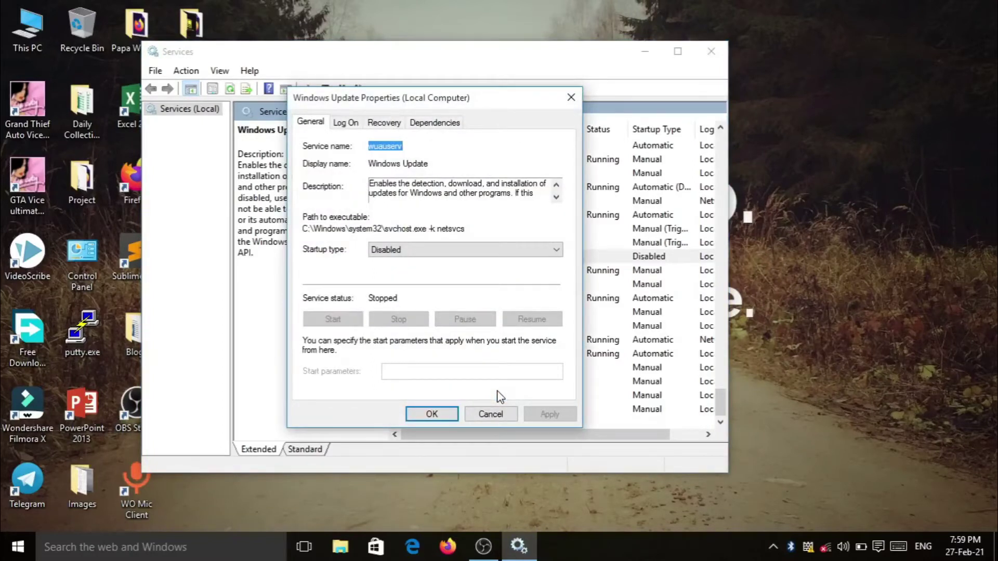
click(485, 252)
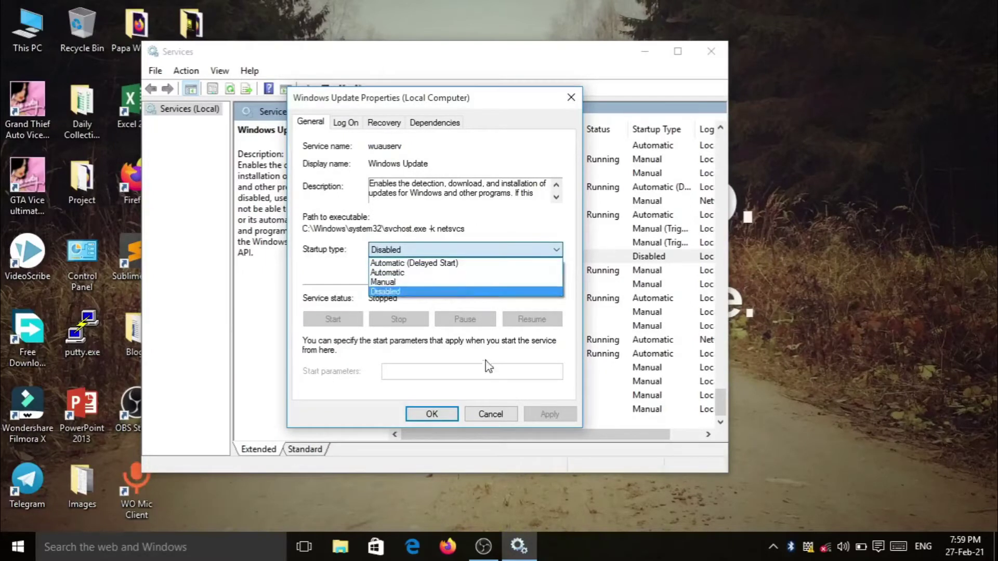
click(470, 292)
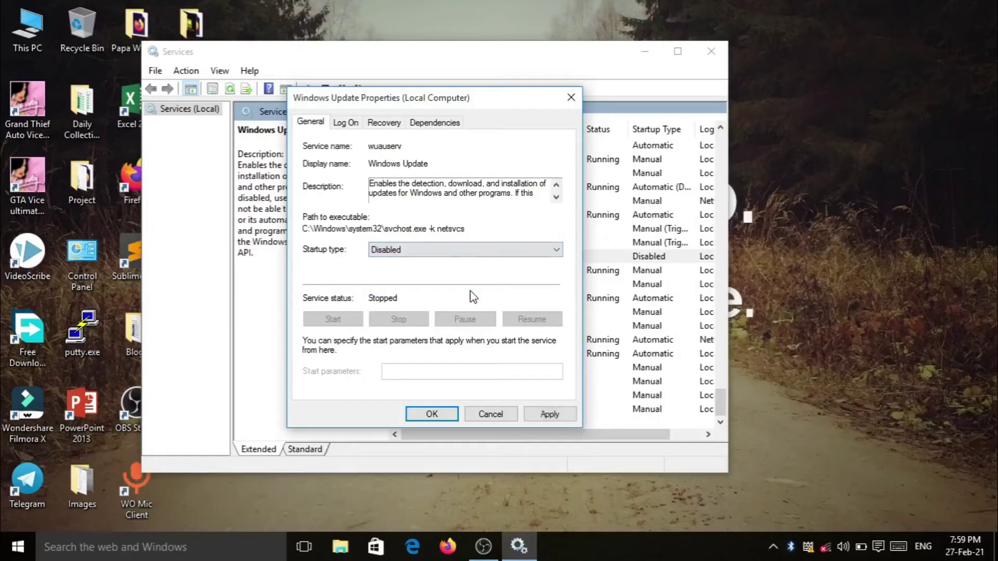
click(550, 414)
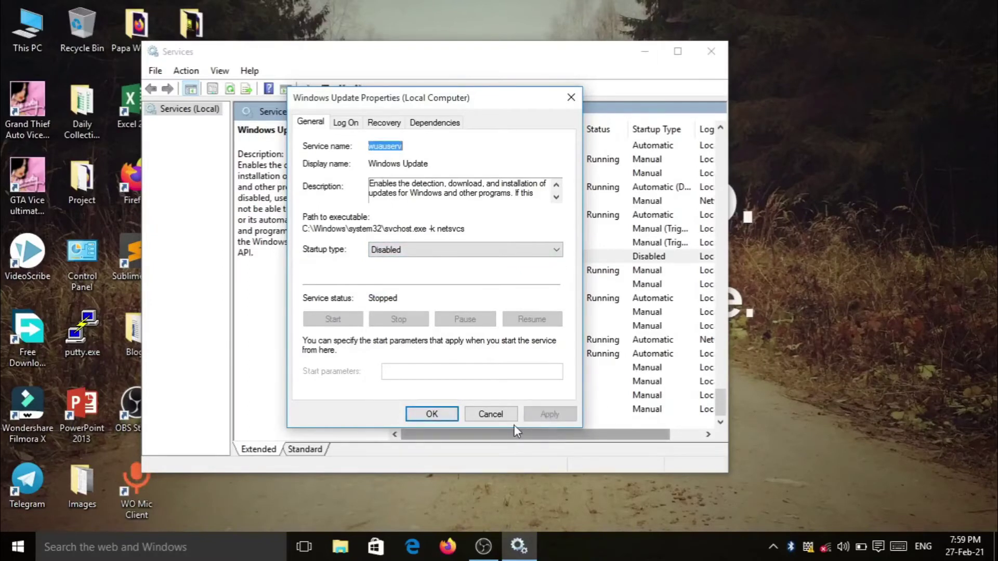
click(417, 416)
click(488, 256)
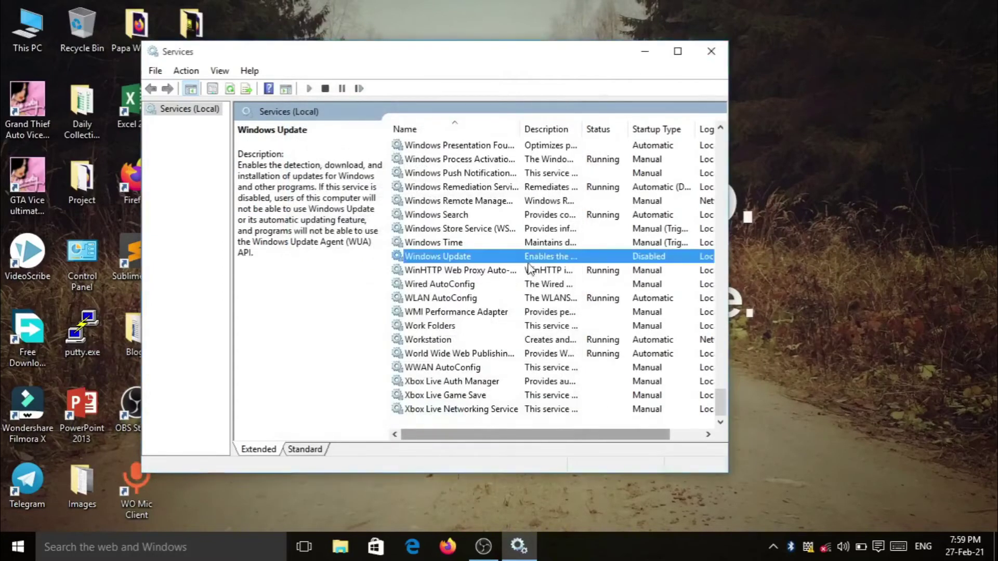
click(713, 52)
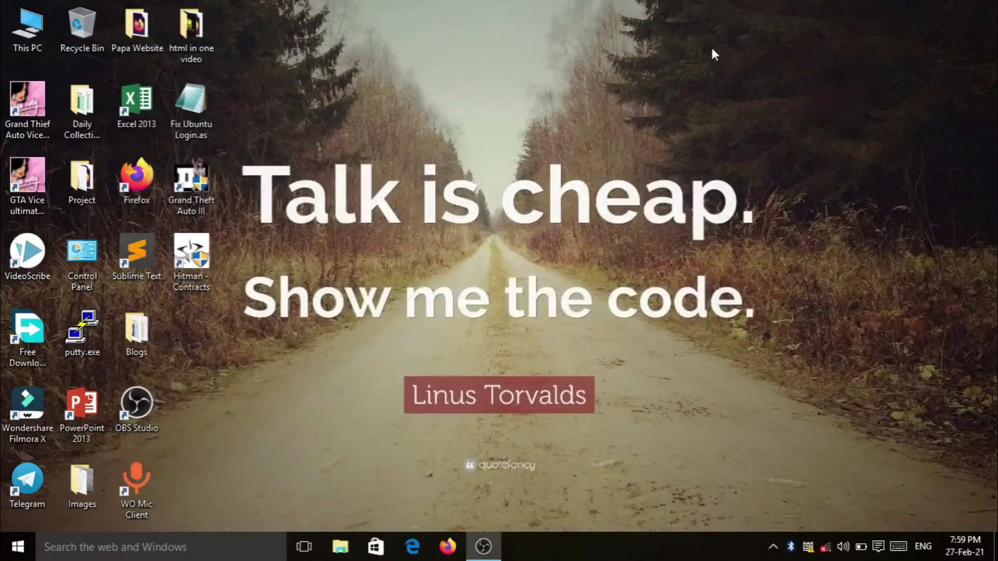